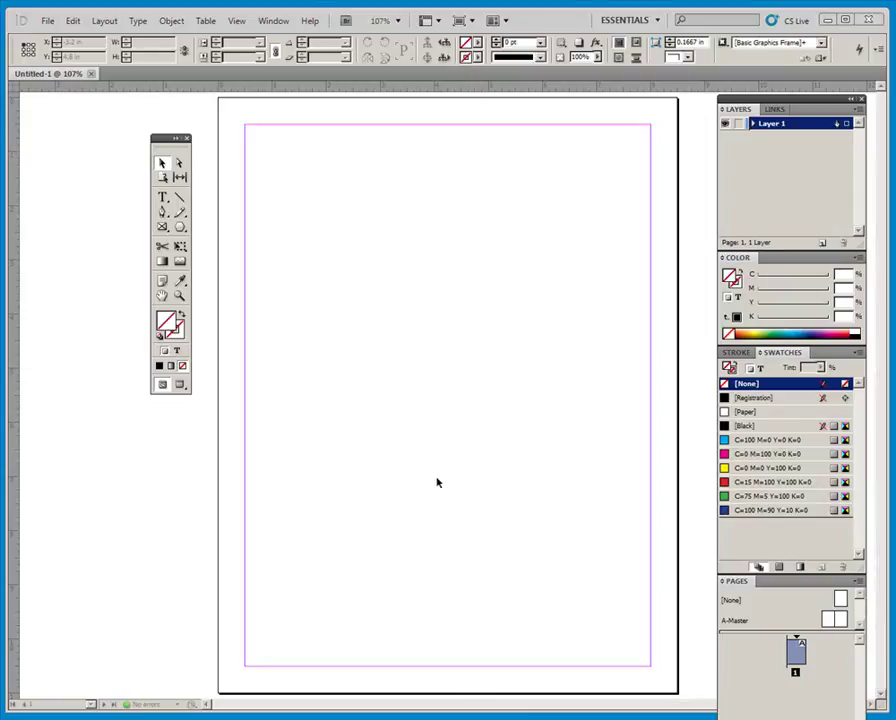
Try the Type, Selection, Direct Selection, Pen and Zoom tools, hiding panels and zooming the page.
click(165, 200)
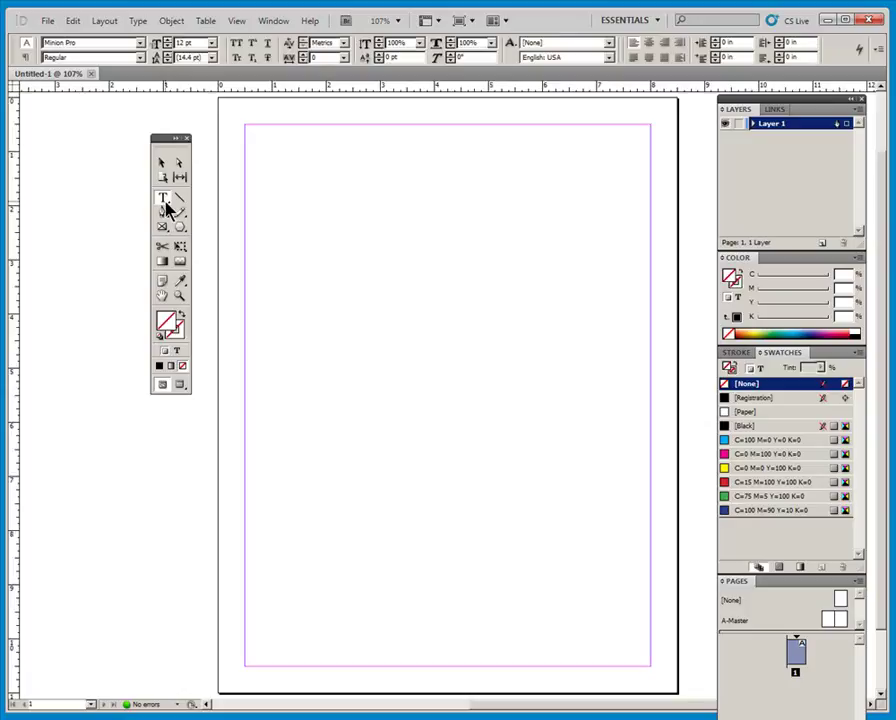
key(v)
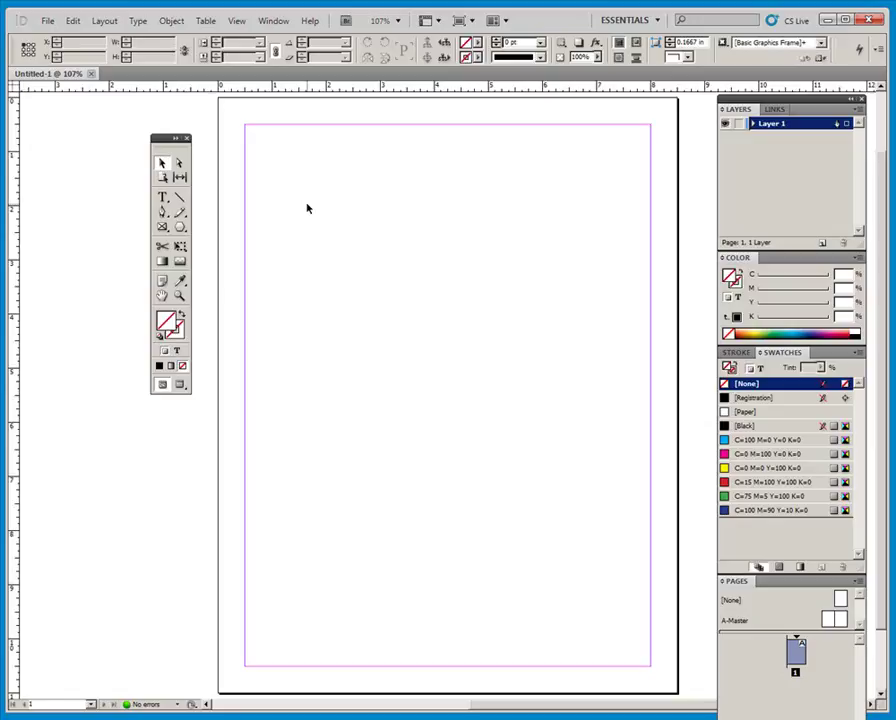
key(a)
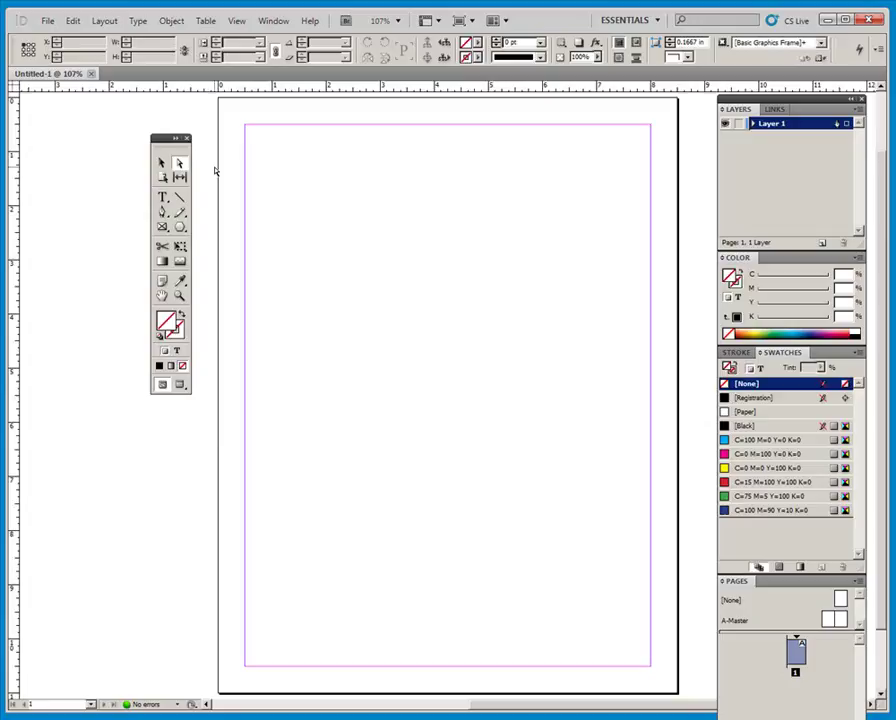
key(p)
key(Tab)
key(ctrl+0)
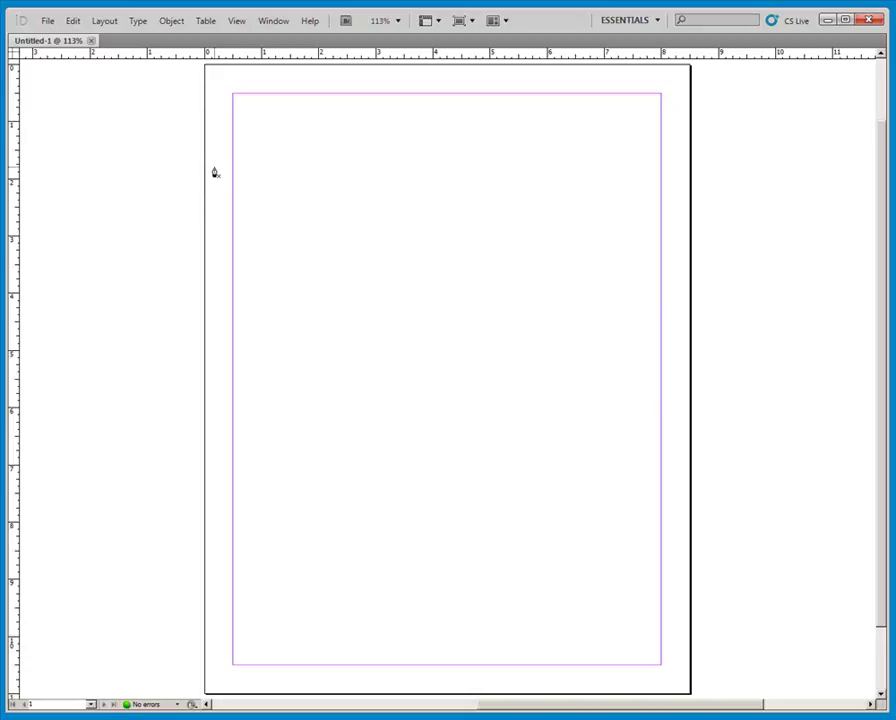
key(Tab)
key(ctrl+0)
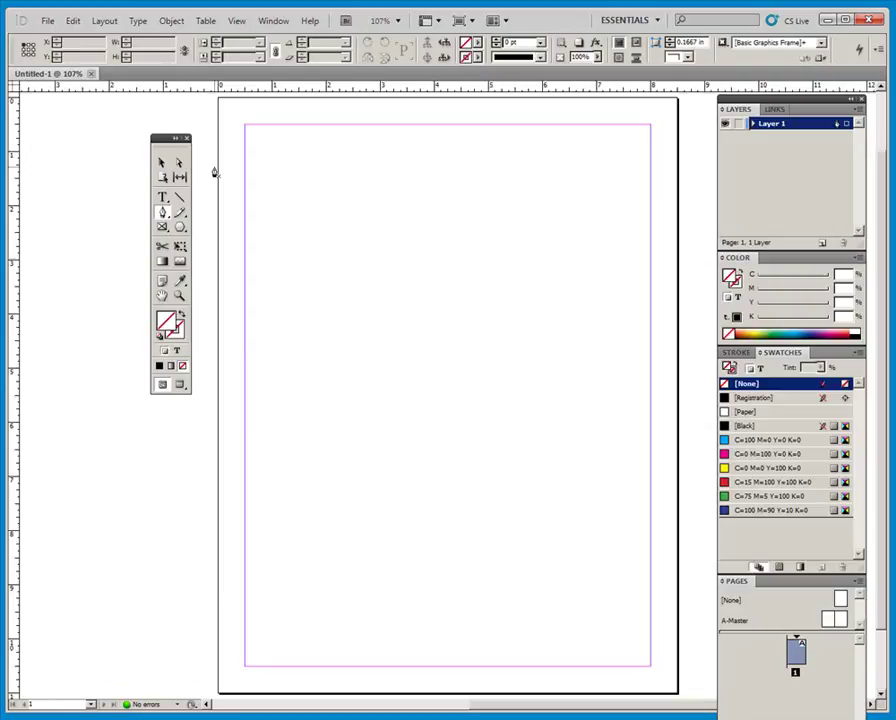
click(179, 297)
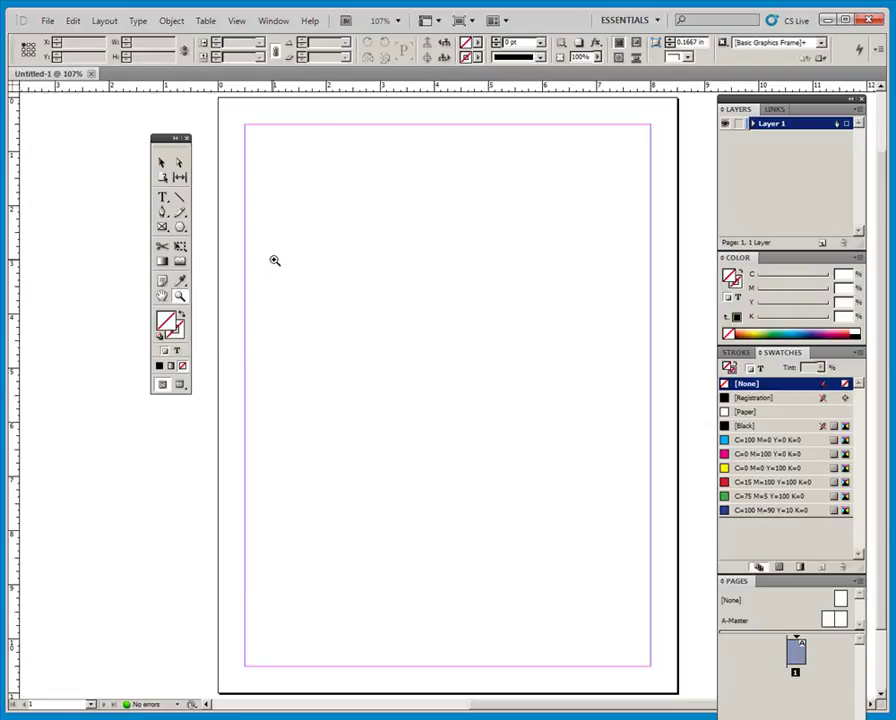
drag(274, 259, 336, 314)
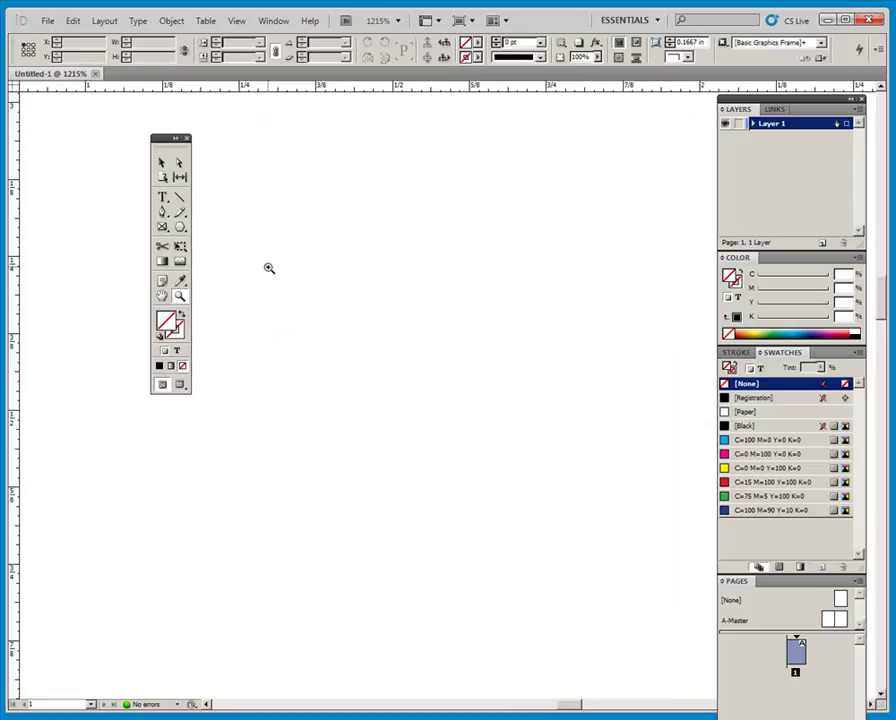
double_click(163, 298)
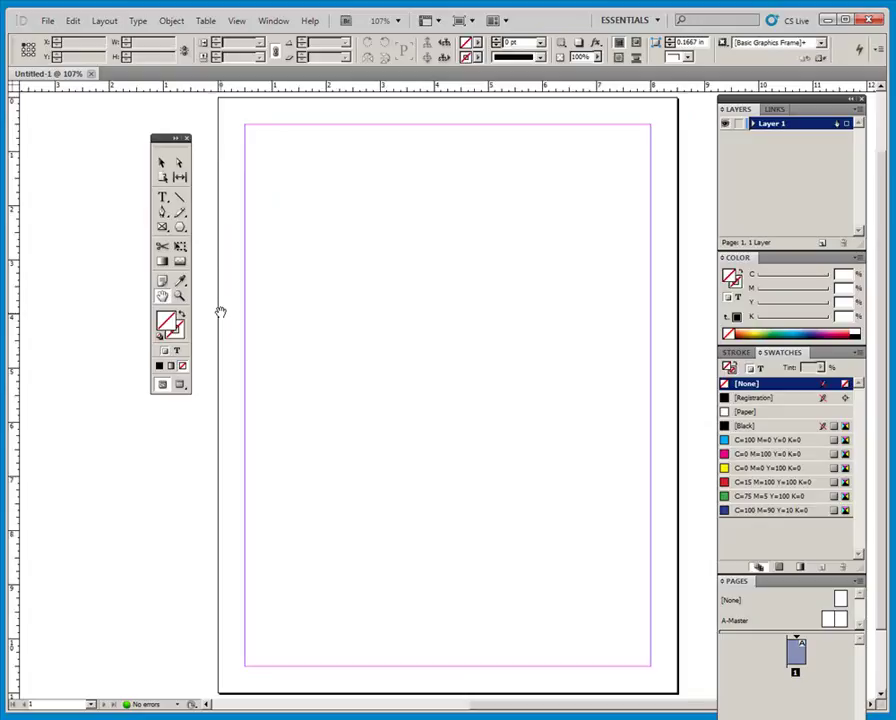
key(z)
Draw three Polygon triangles at the left middle, lower right and a narrow one top right.
click(180, 228)
drag(316, 311, 349, 354)
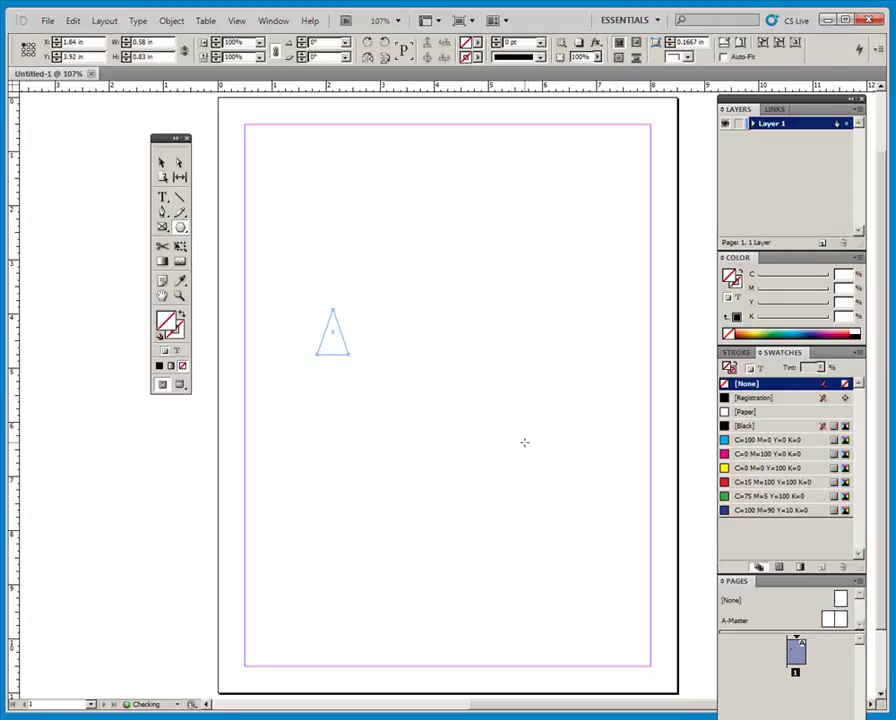
drag(526, 442, 573, 490)
drag(567, 178, 587, 220)
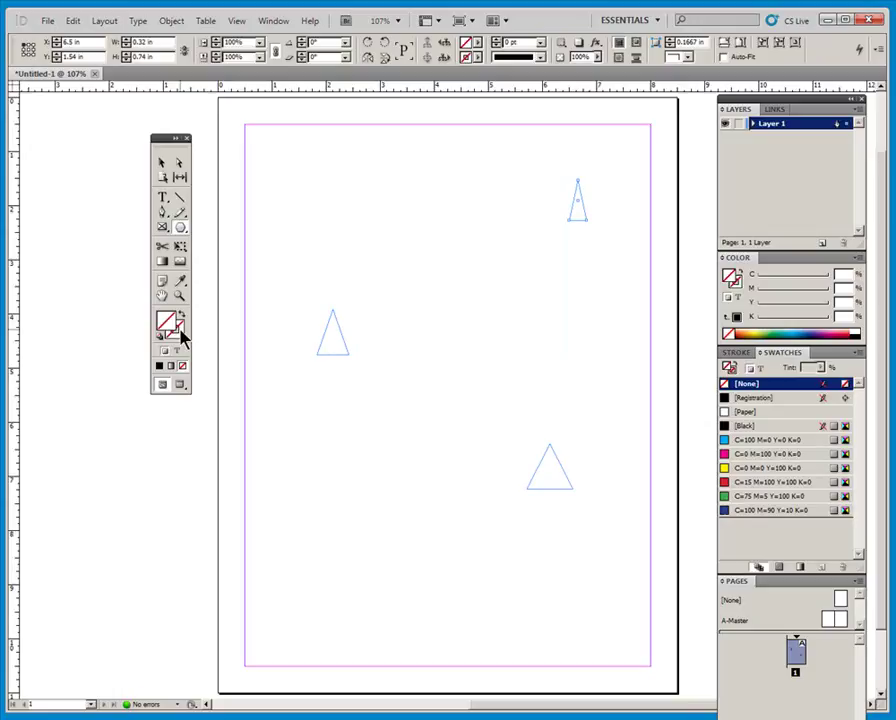
click(163, 167)
click(405, 195)
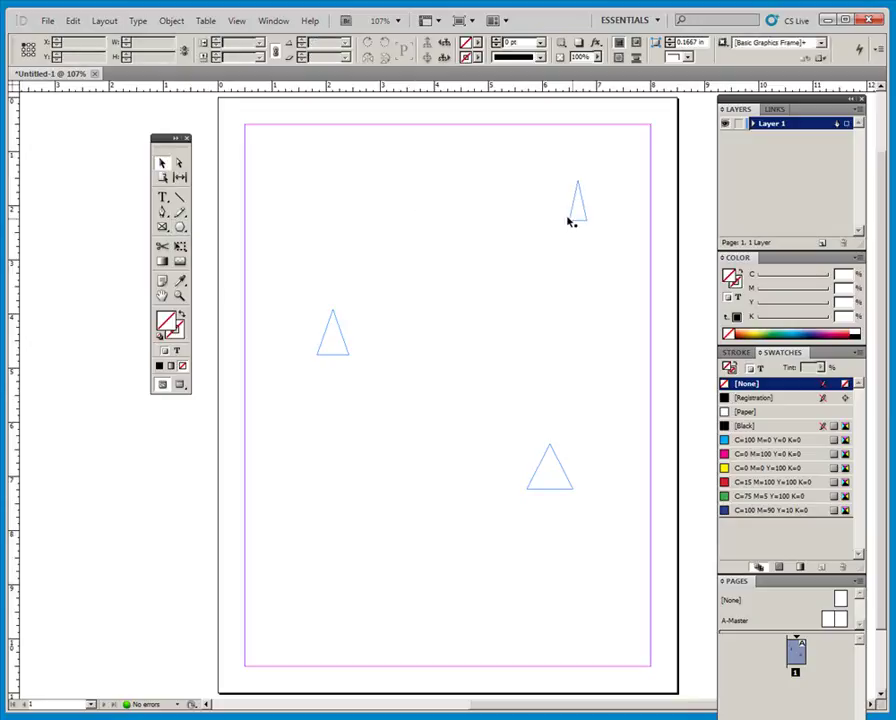
Give all three selected triangles a Black stroke.
drag(287, 152, 615, 524)
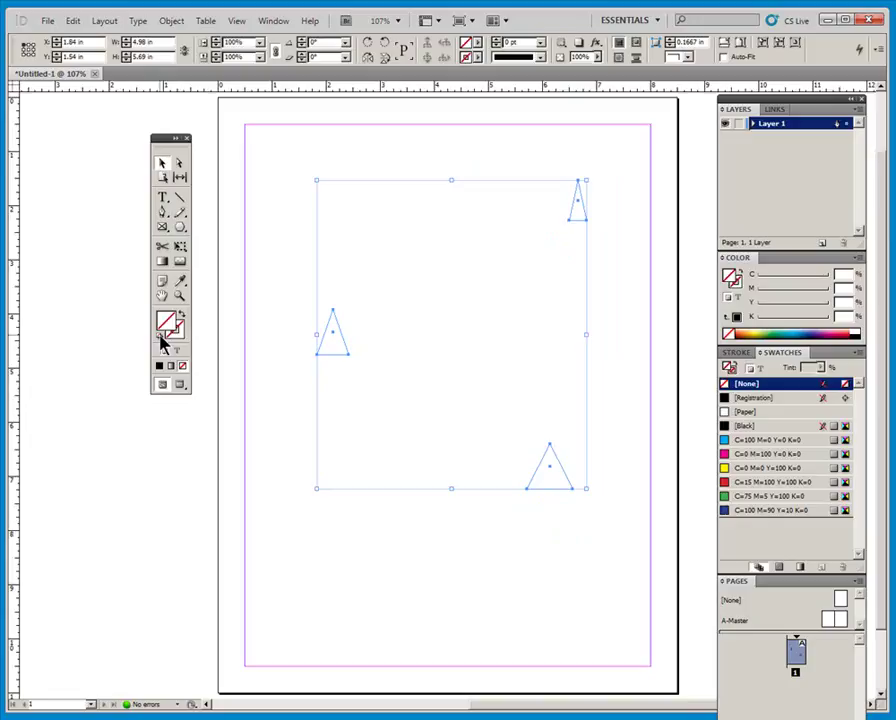
click(160, 339)
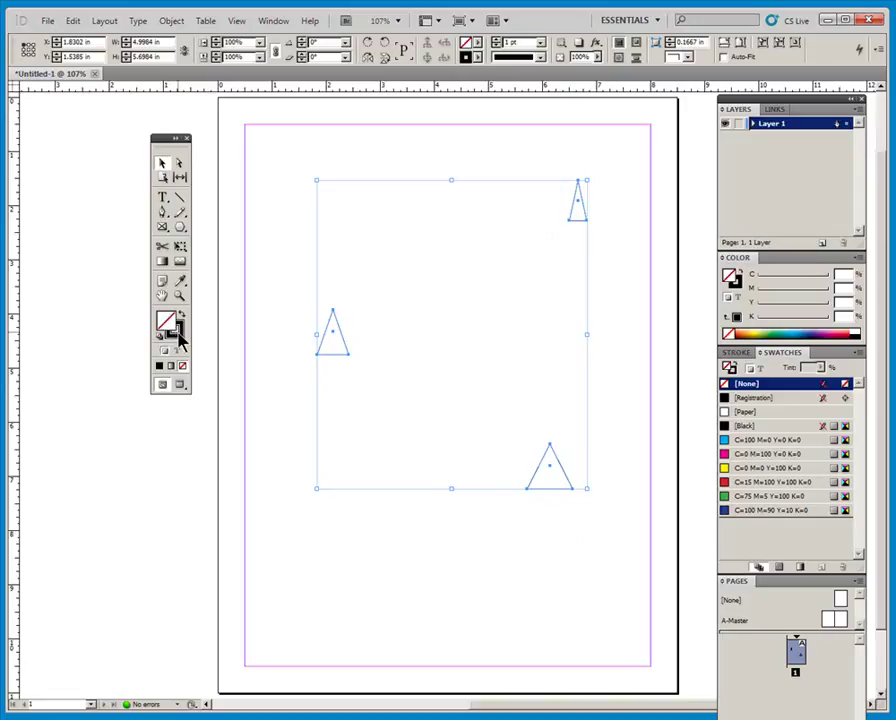
click(177, 337)
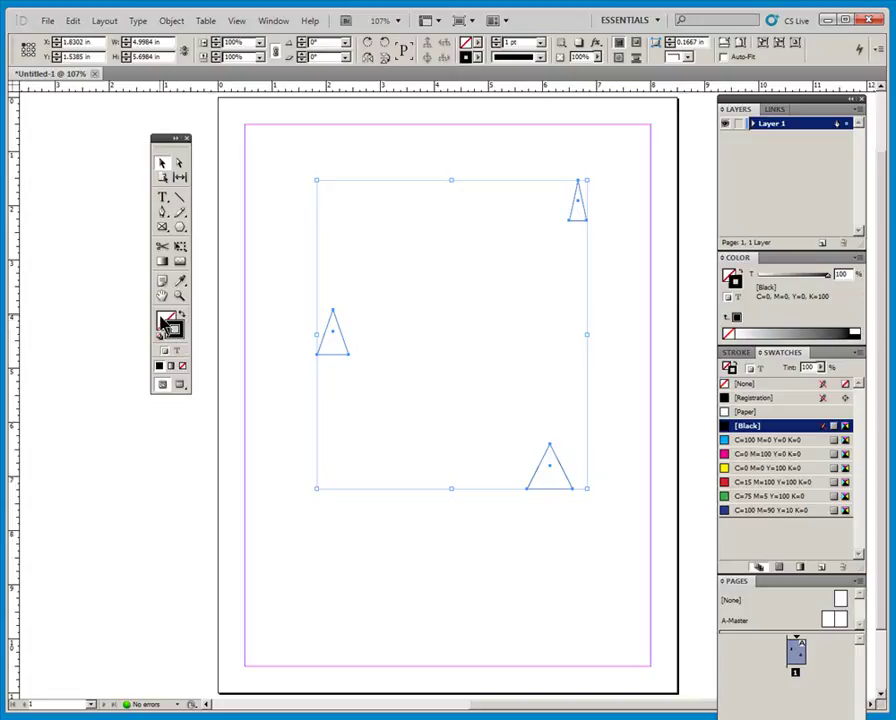
click(164, 328)
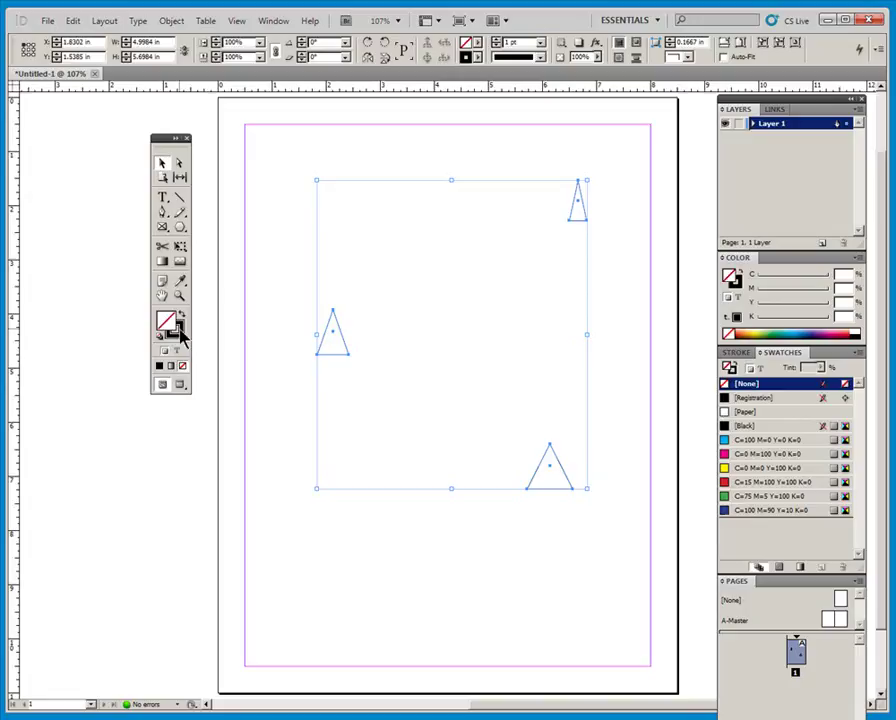
click(293, 342)
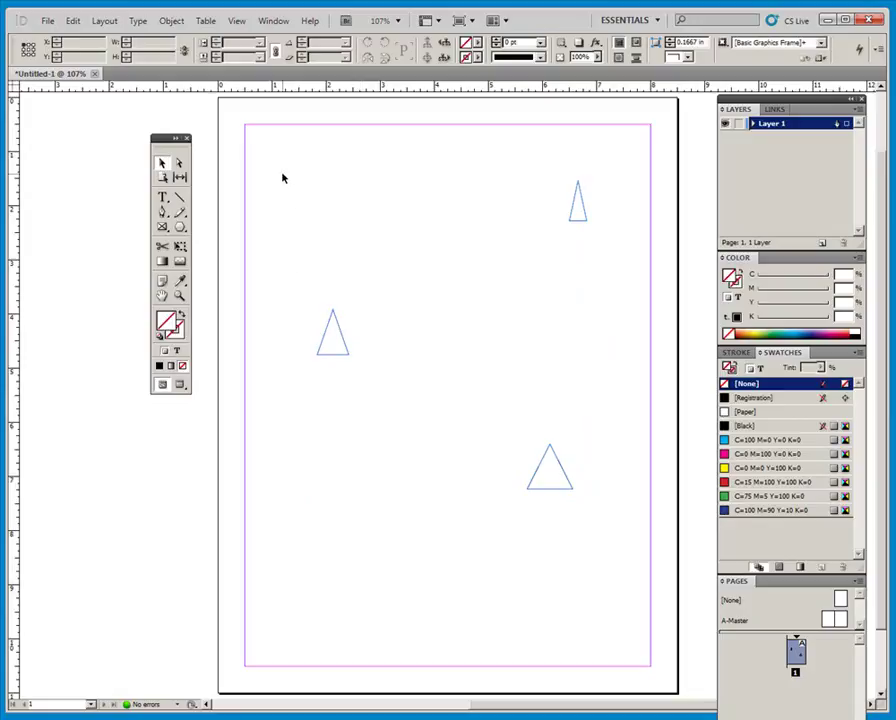
Set the triangles' stroke weight to 4 pt in the control bar.
drag(279, 153, 585, 513)
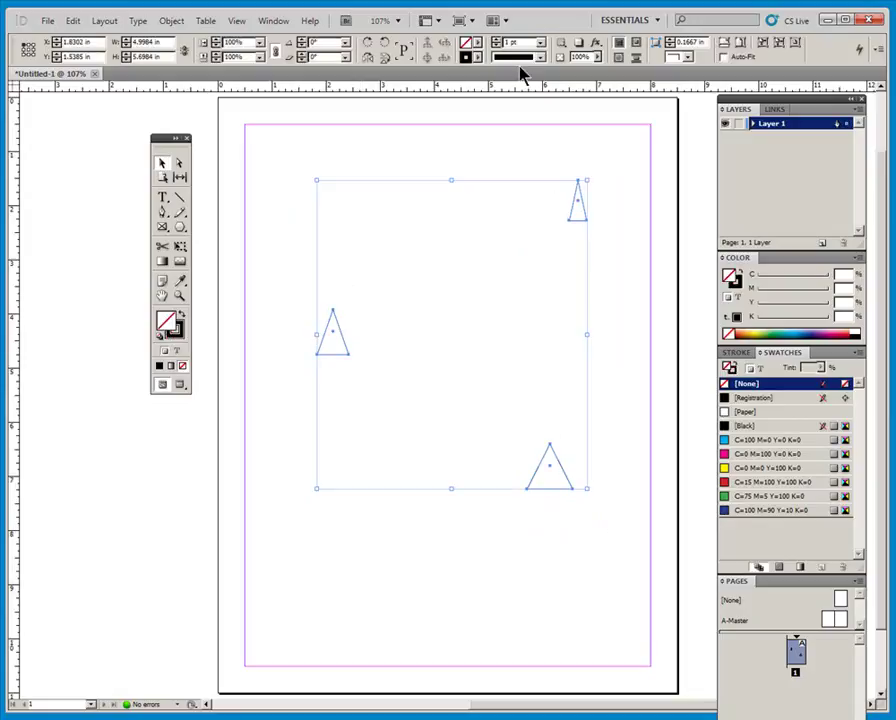
click(541, 44)
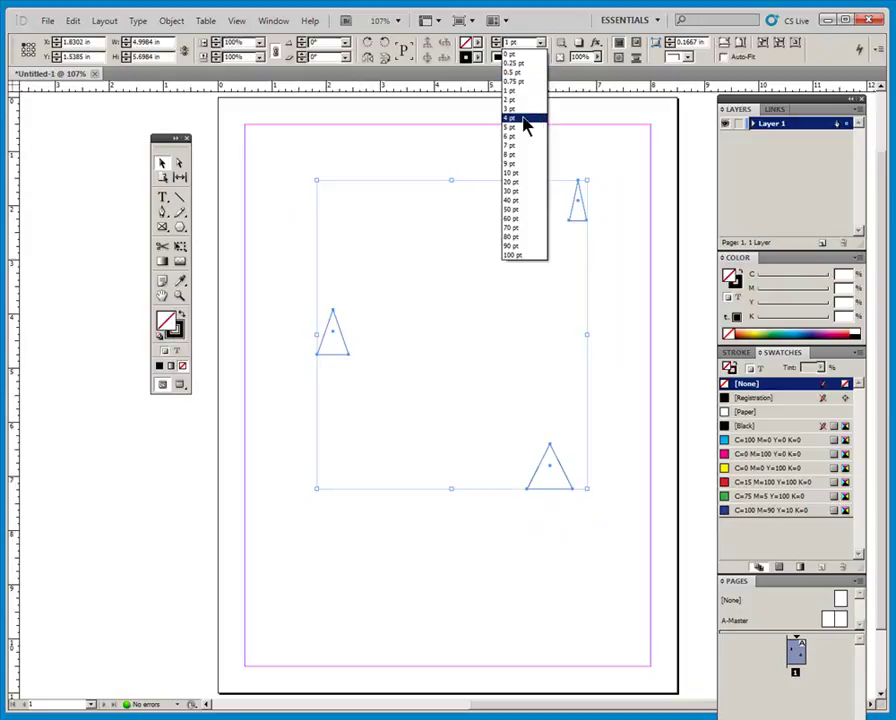
click(515, 120)
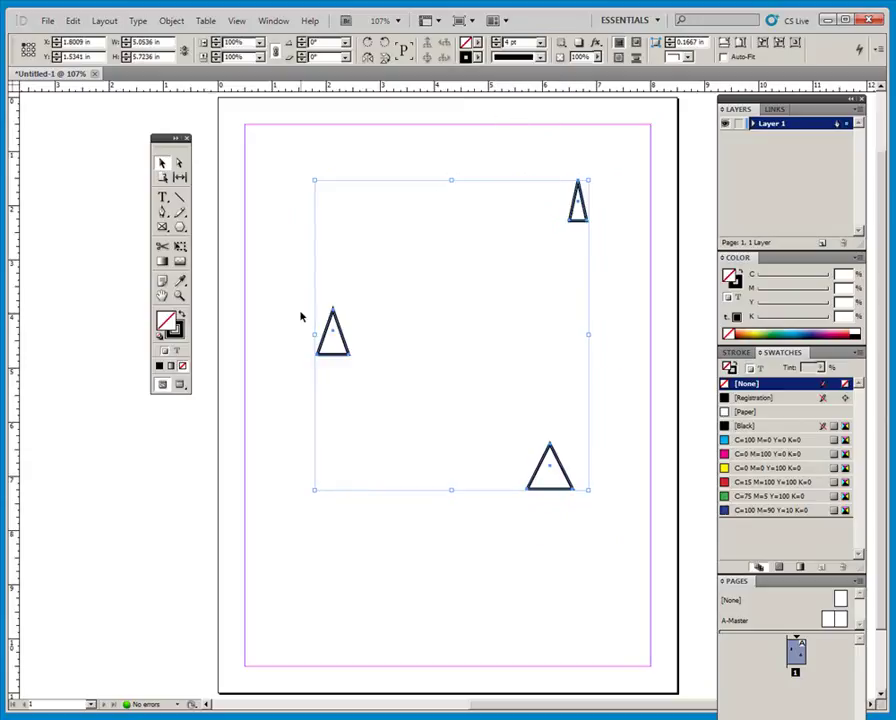
click(270, 342)
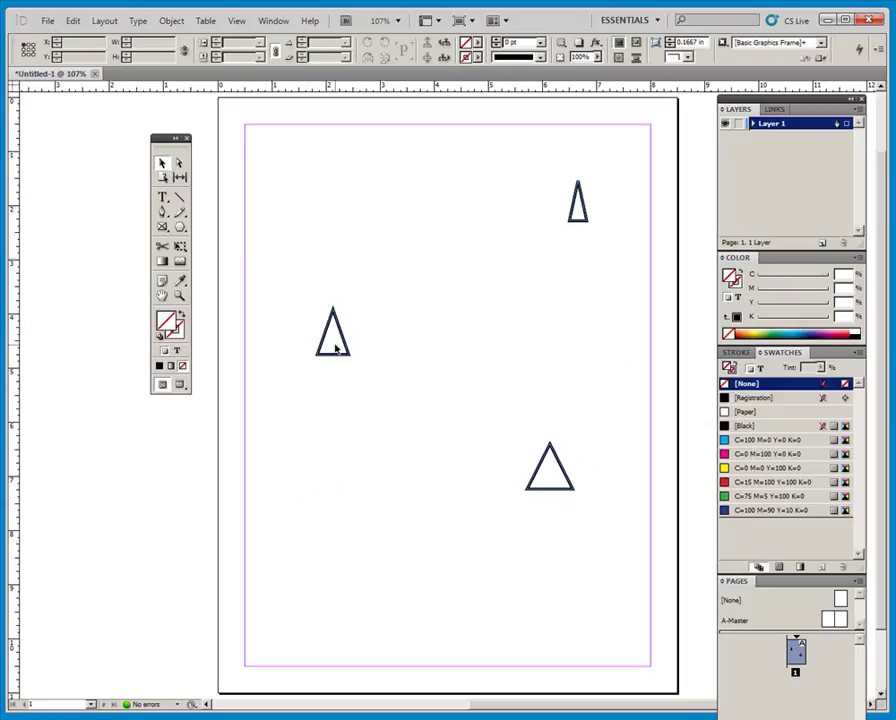
Drag the left triangle up and right into the upper-left area, then select all three triangles.
drag(336, 347, 358, 380)
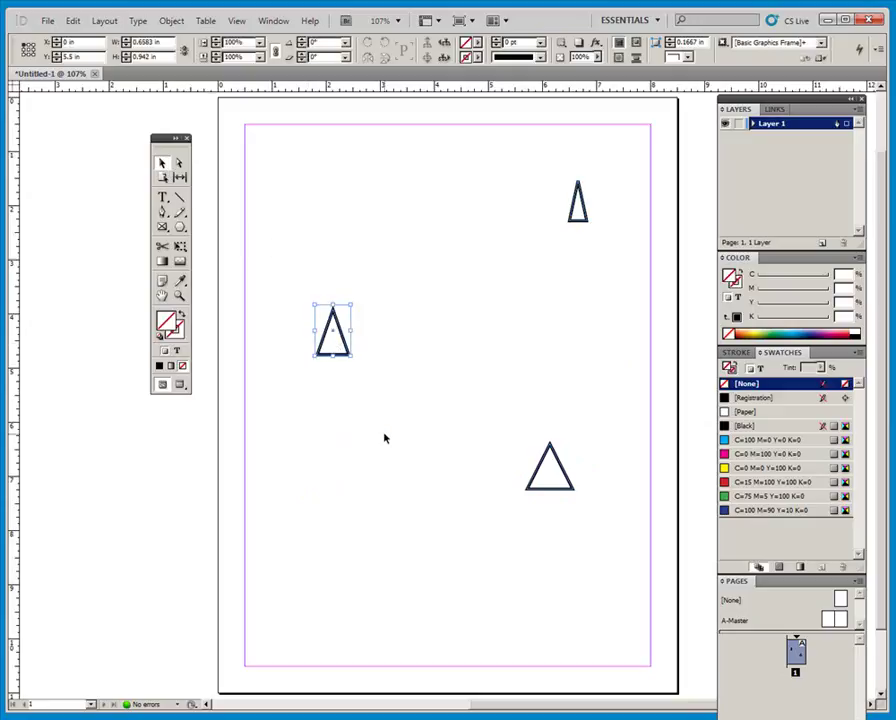
click(386, 360)
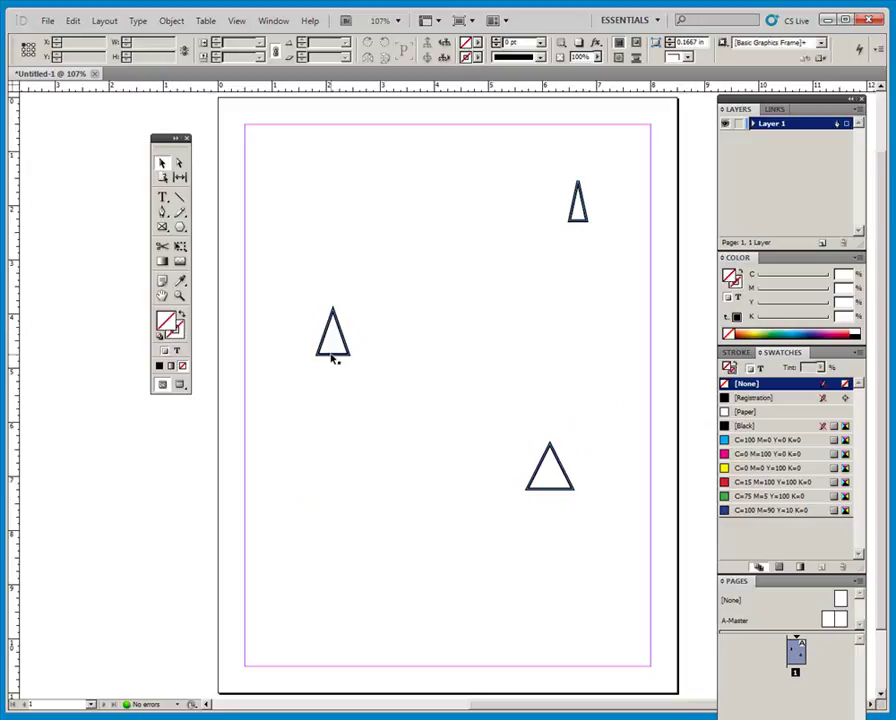
drag(302, 286, 350, 395)
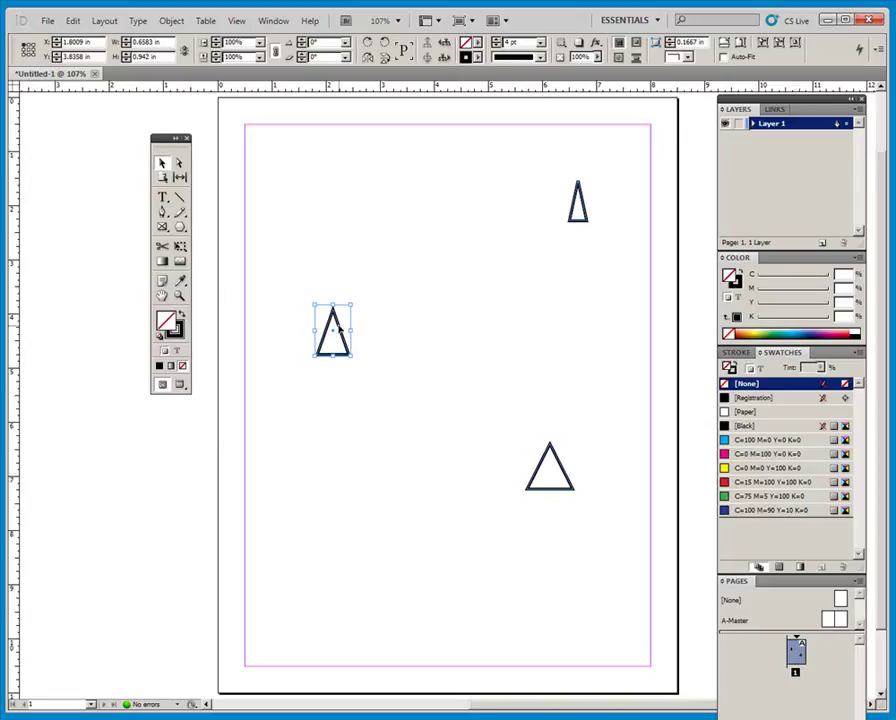
drag(340, 326, 389, 246)
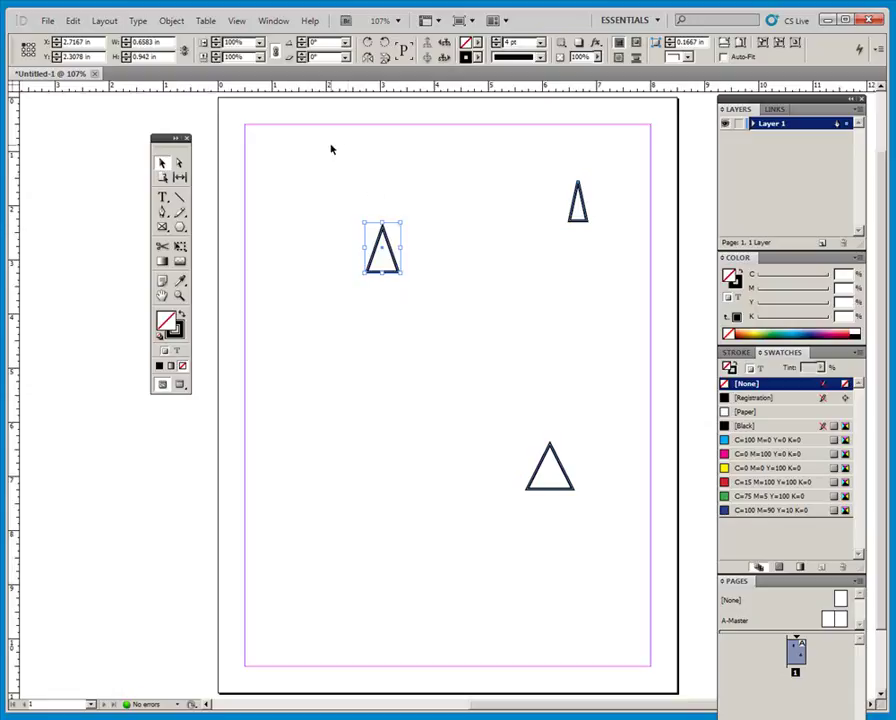
drag(331, 146, 610, 586)
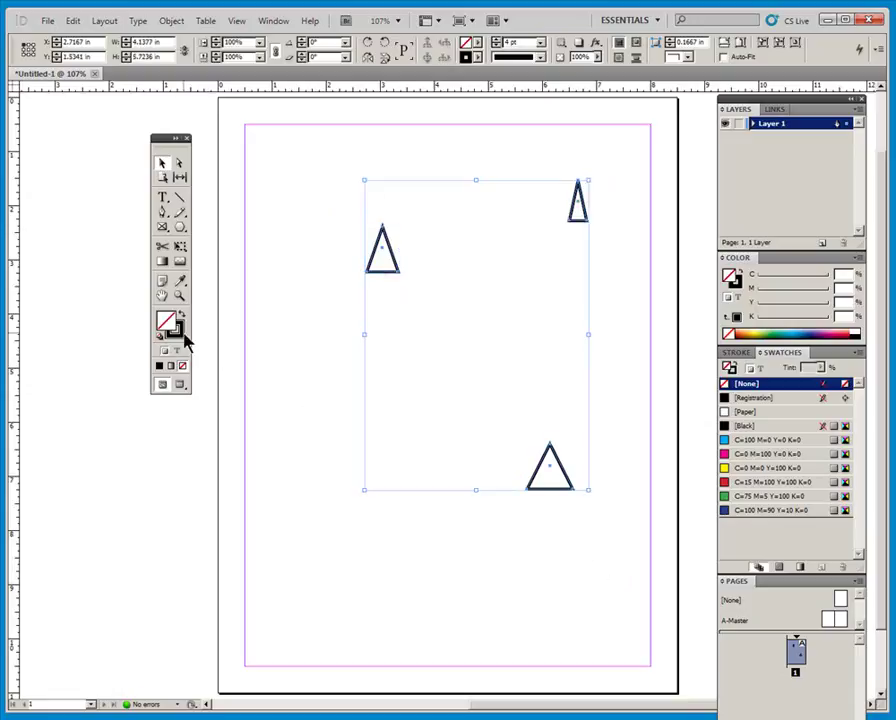
Fill the triangles with cyan from the spectrum ramp, then restore a black stroke for new shapes.
click(792, 341)
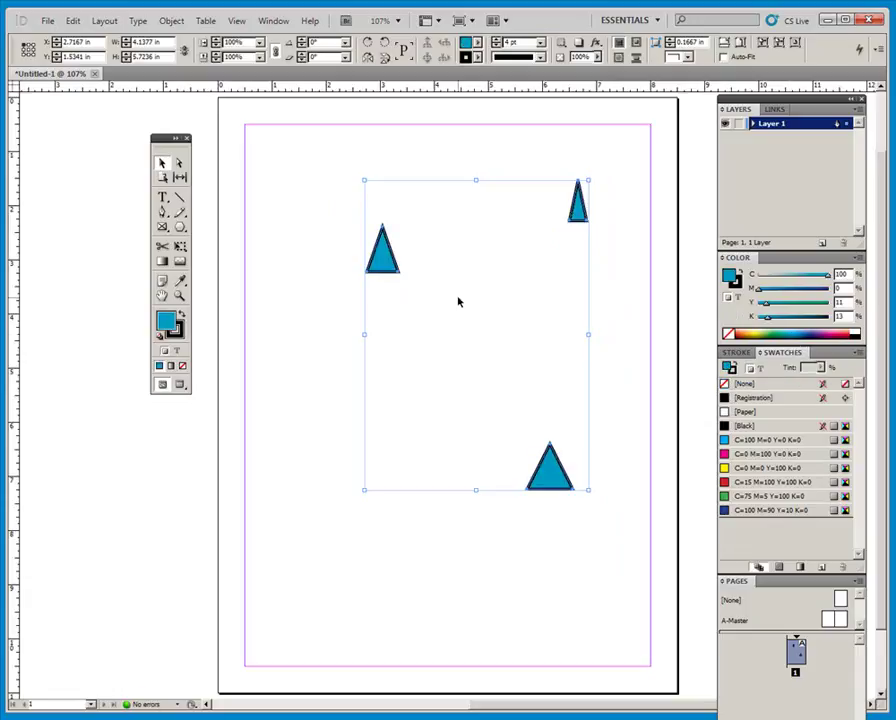
click(283, 286)
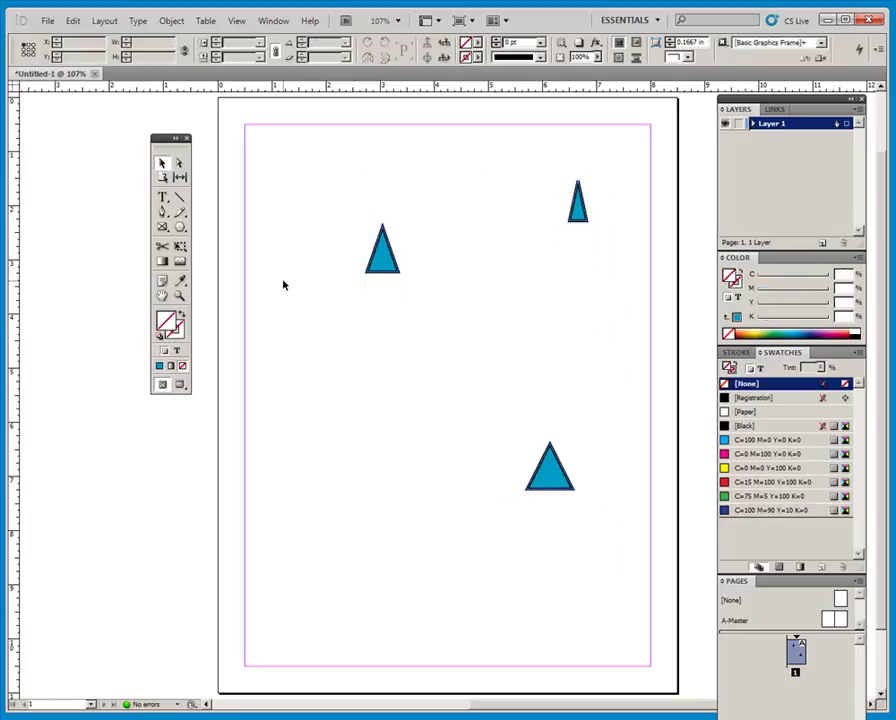
click(161, 337)
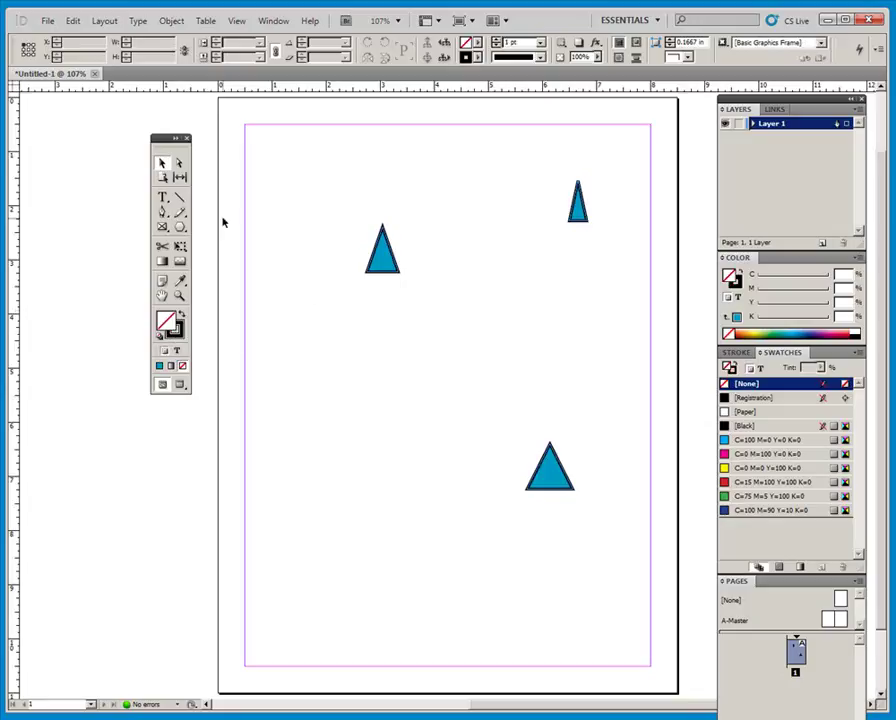
Draw an extra triangle at the left middle, then zoom to 810% on the upper-left triangle.
click(181, 229)
drag(291, 325, 346, 407)
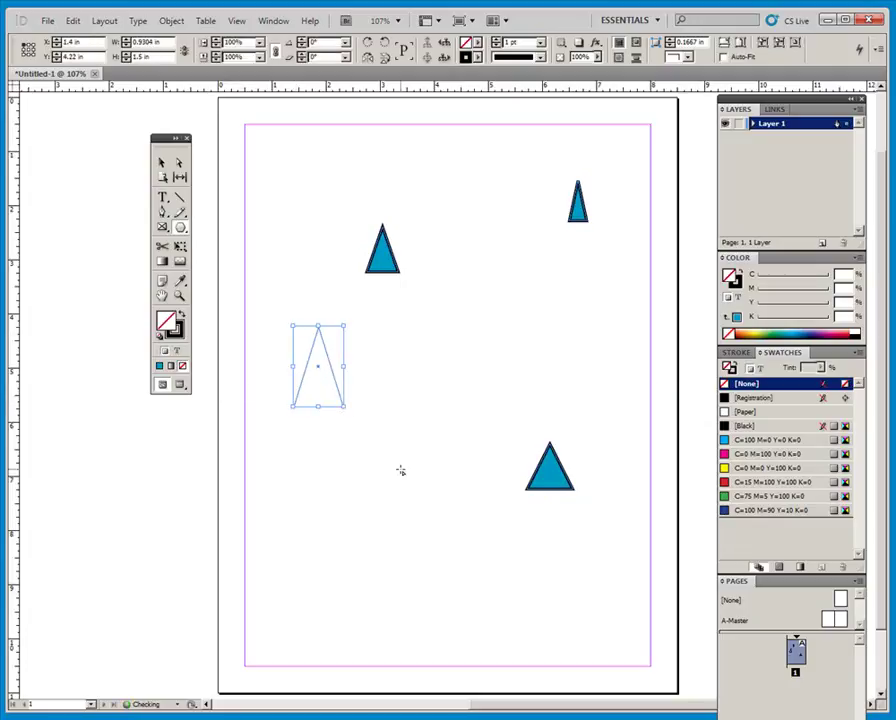
click(162, 164)
click(314, 474)
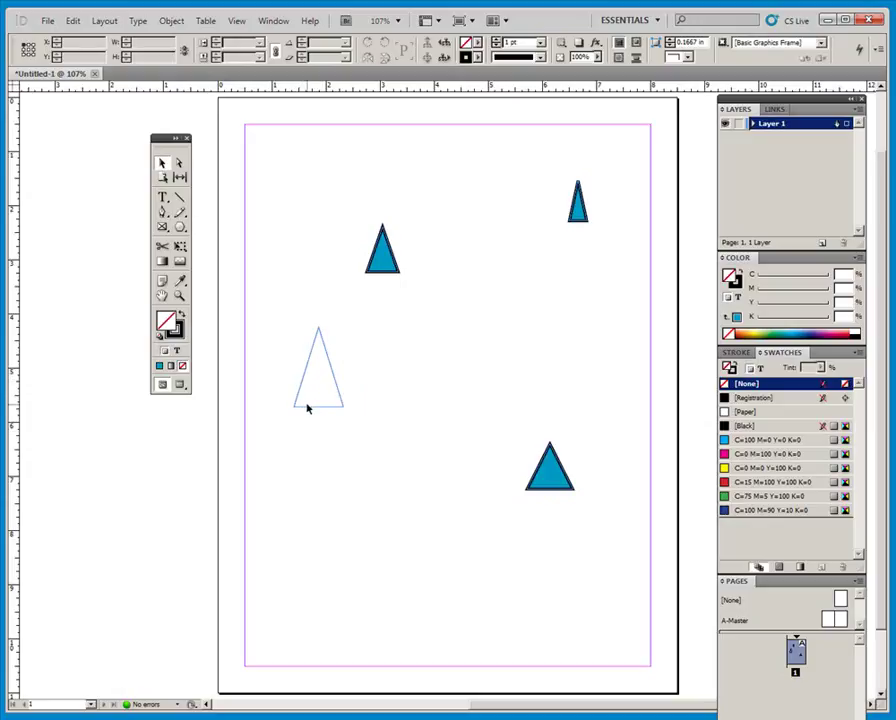
click(180, 296)
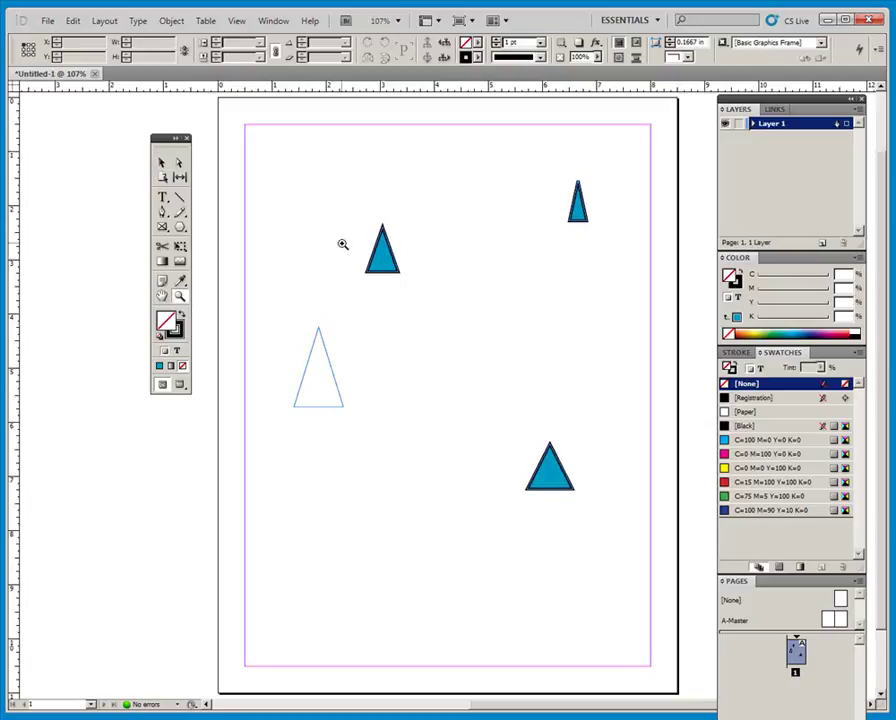
drag(362, 208, 417, 290)
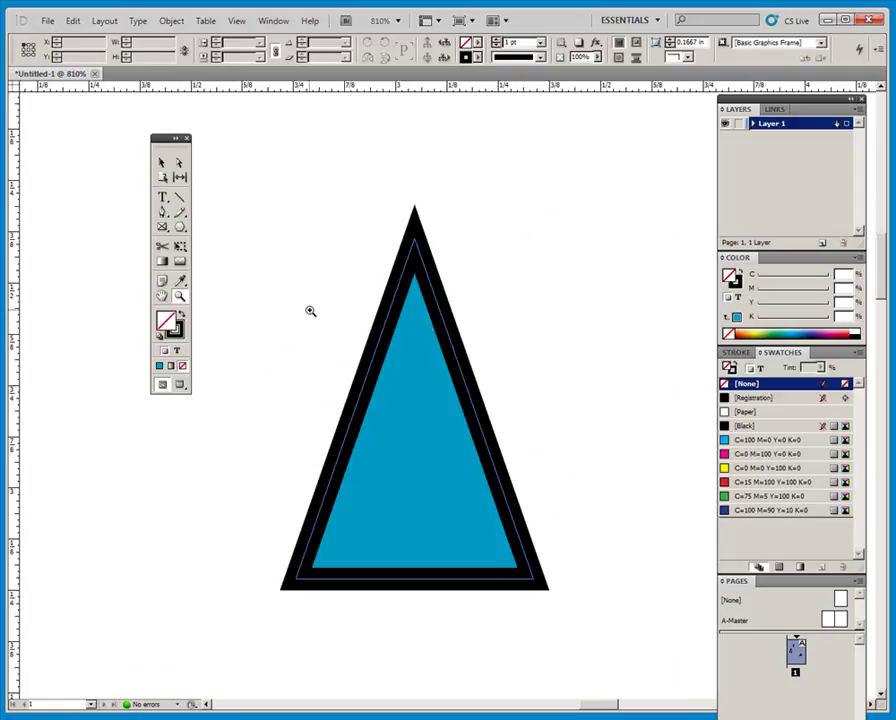
Pan to the narrow blue triangle and draw a small black-outlined triangle just left of it.
click(162, 297)
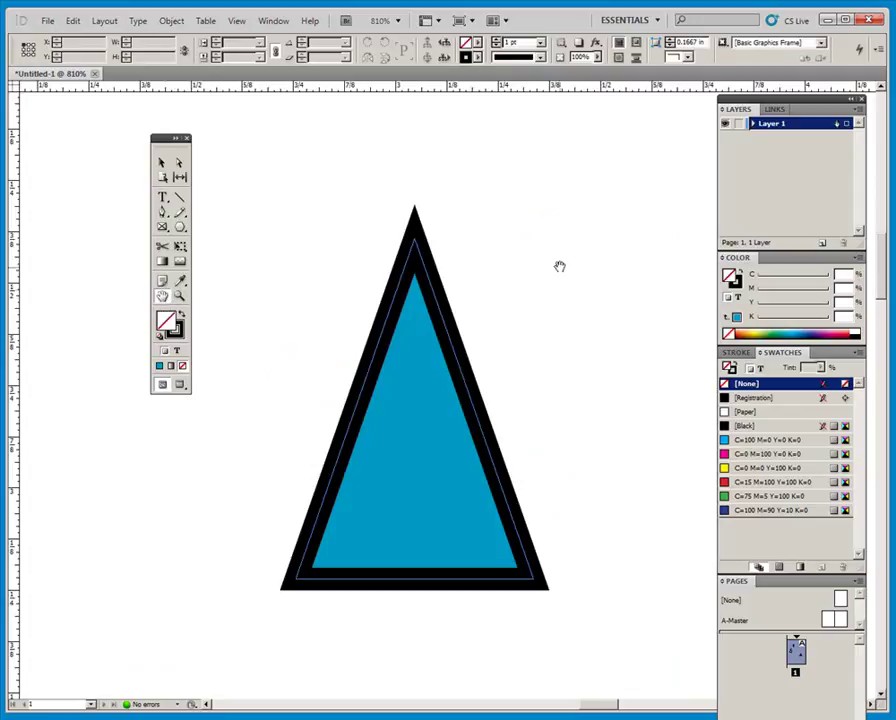
drag(622, 262, 306, 406)
drag(609, 321, 242, 432)
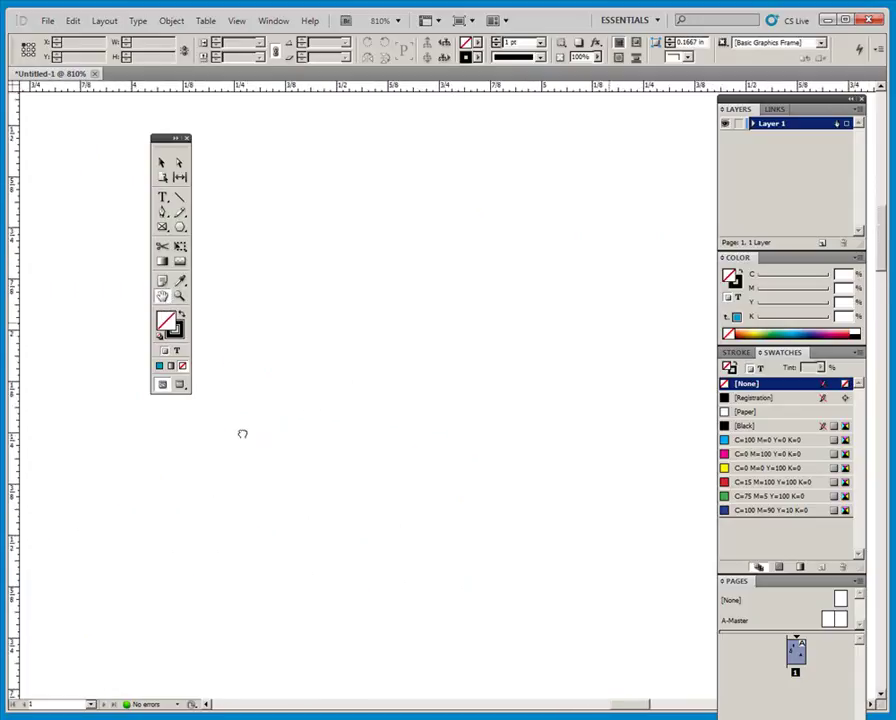
drag(702, 310, 256, 402)
drag(514, 414, 378, 367)
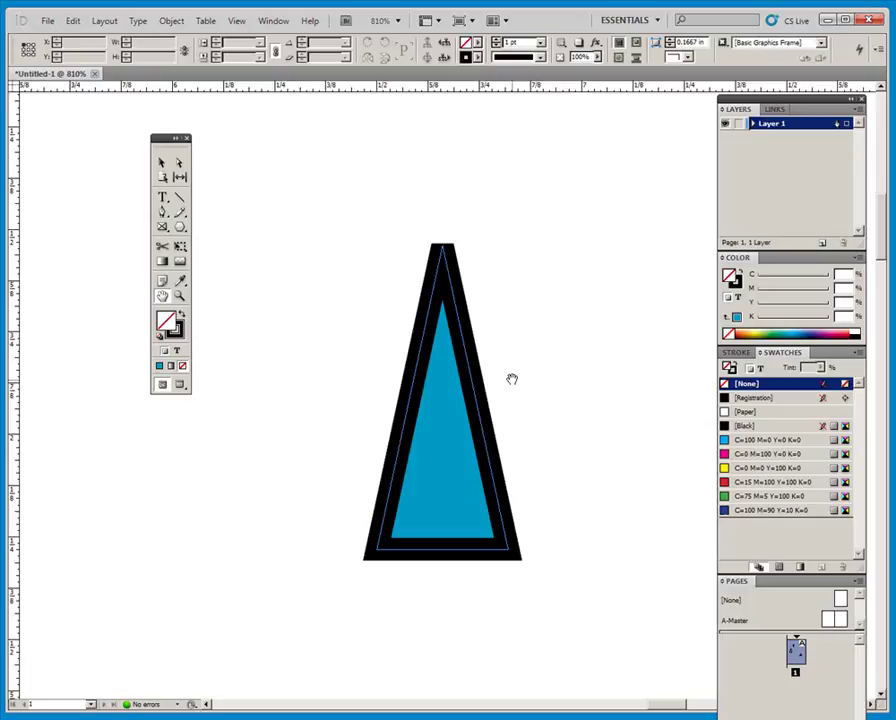
click(179, 227)
drag(272, 222, 350, 300)
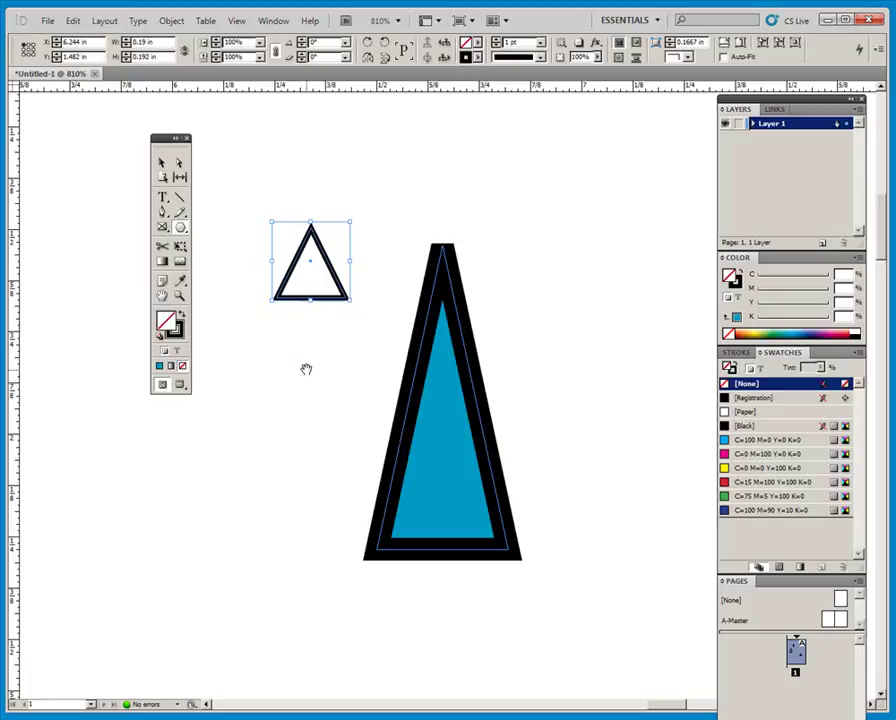
drag(361, 383, 431, 437)
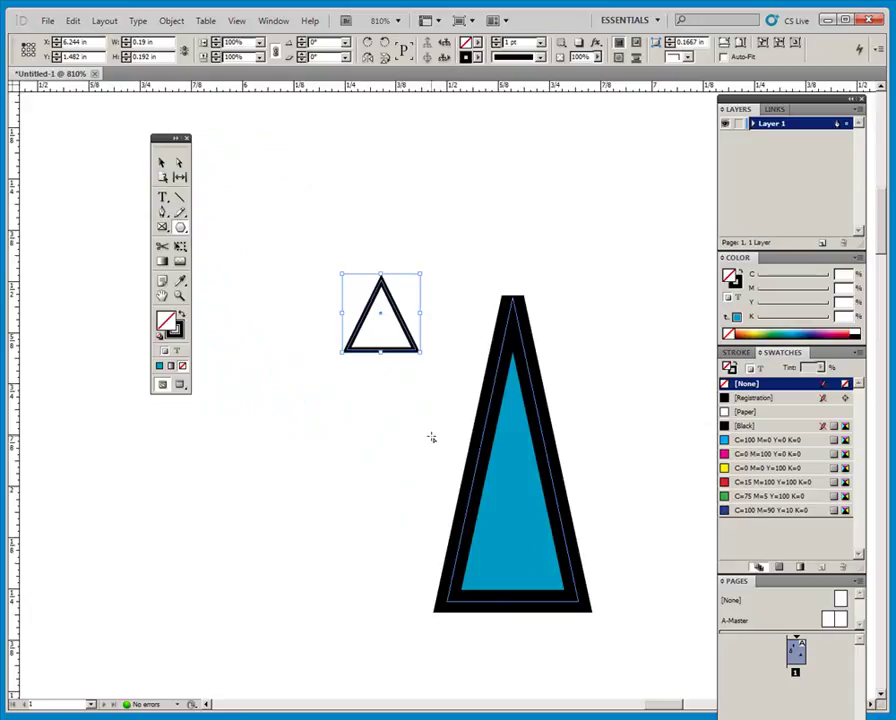
click(182, 229)
Fit the page in the window, undock and close the Pages panel, then restore the panels.
double_click(163, 297)
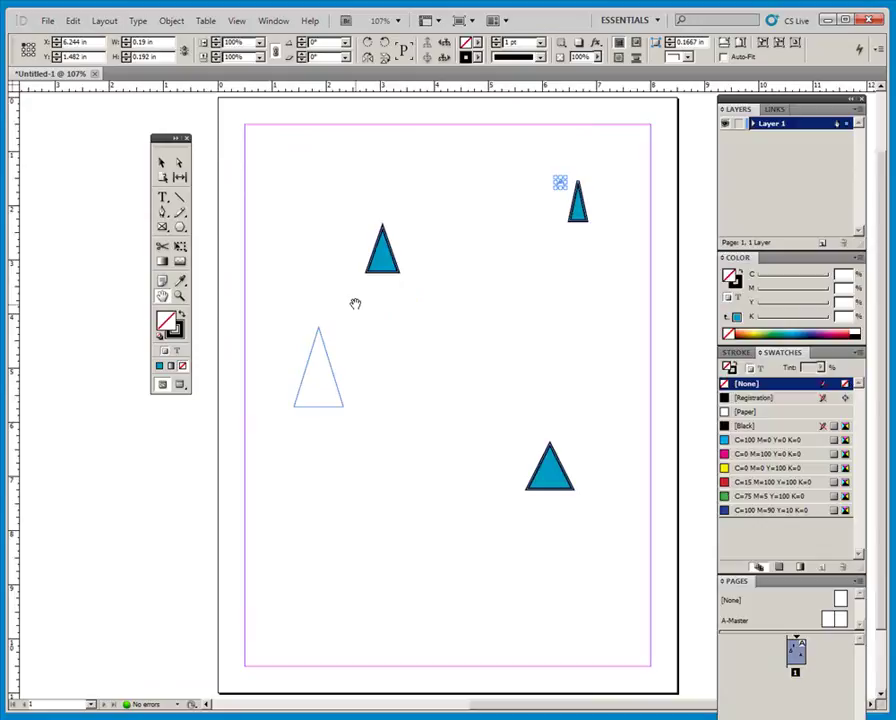
key(Tab)
key(Tab)
drag(773, 588, 814, 592)
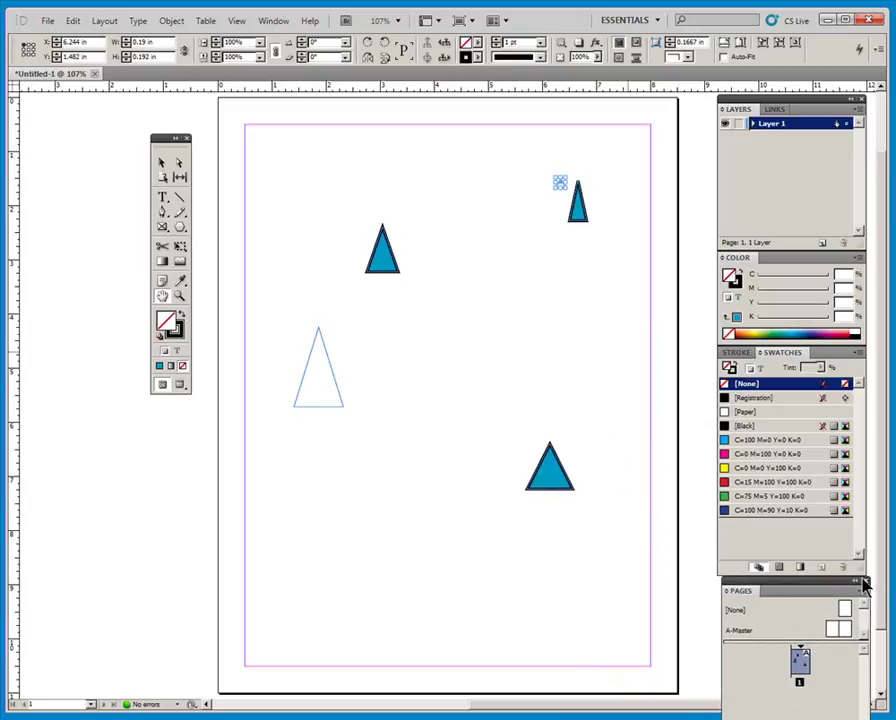
click(865, 583)
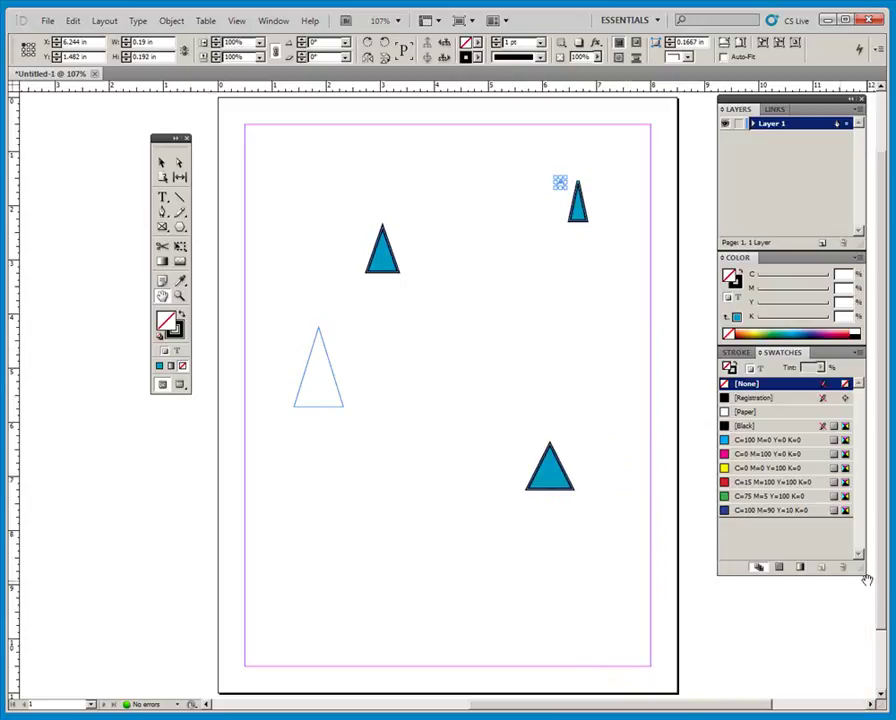
key(F12)
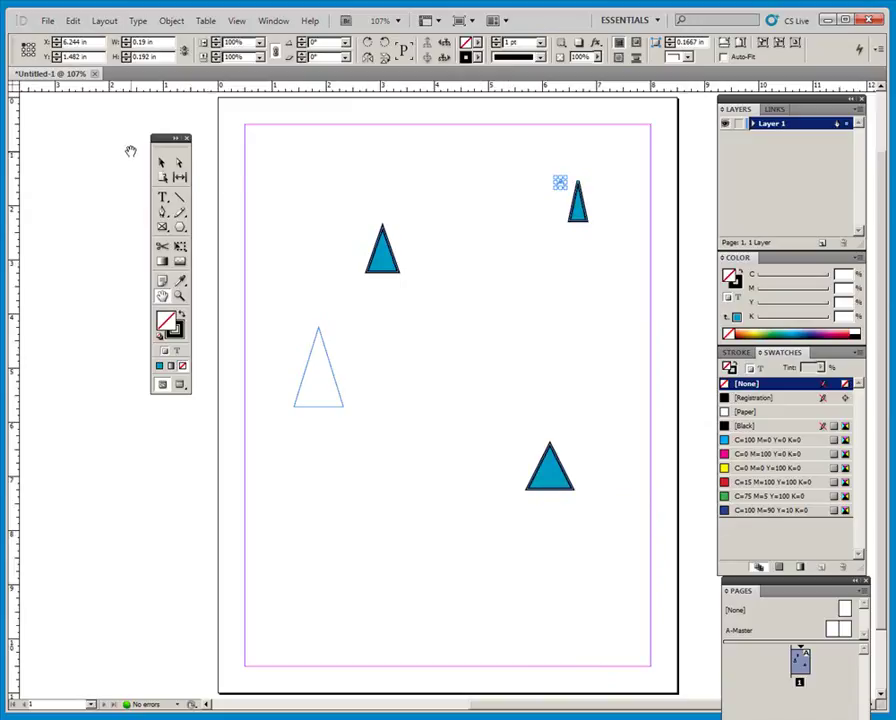
Move the Tools panel aside and place a horizontal ruler guide at Y 1 in.
click(161, 166)
drag(170, 137, 75, 343)
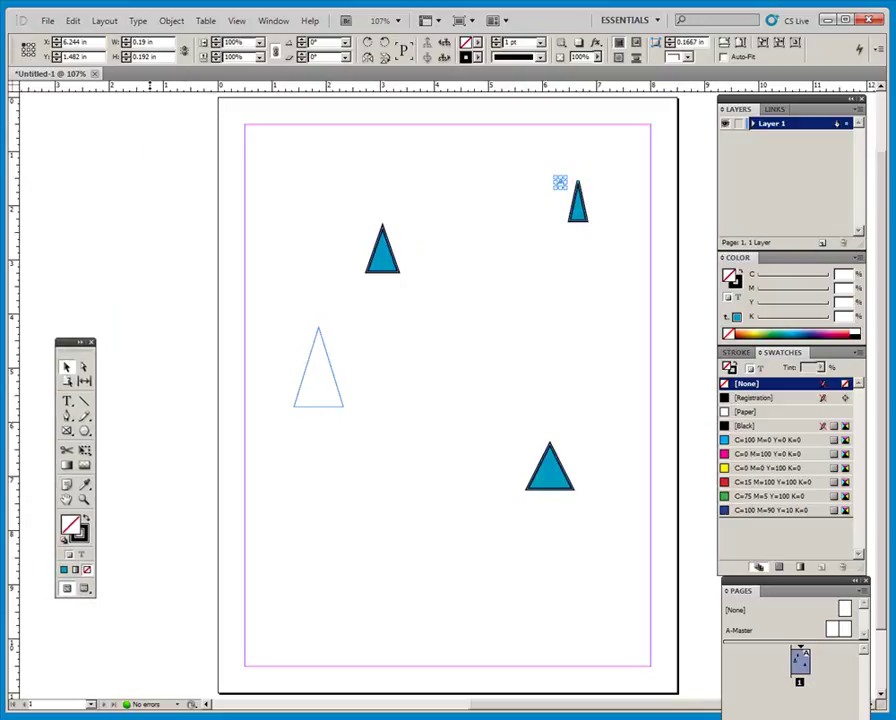
drag(152, 90, 182, 152)
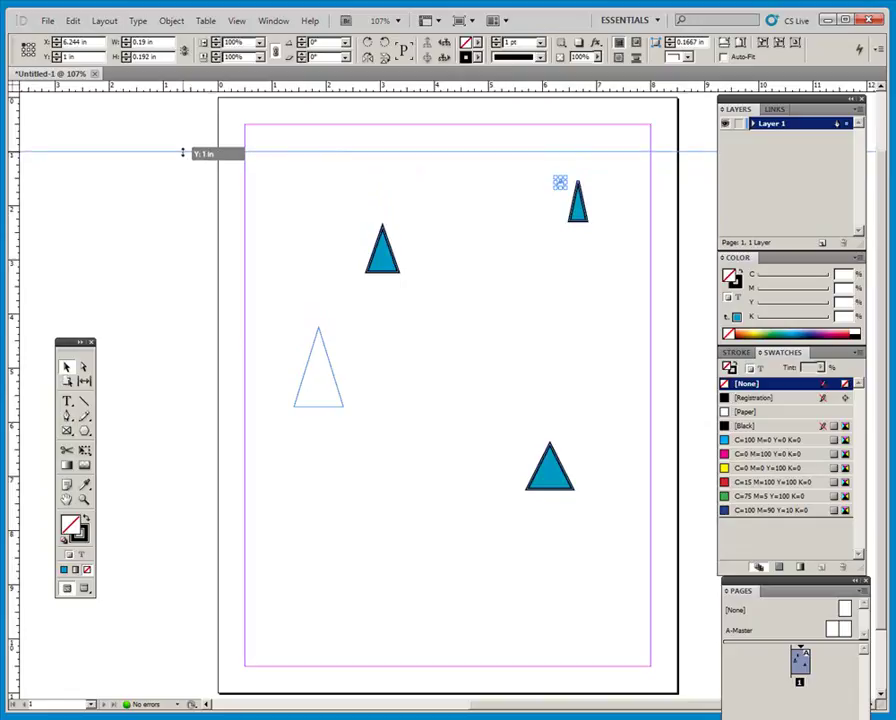
drag(182, 152, 183, 153)
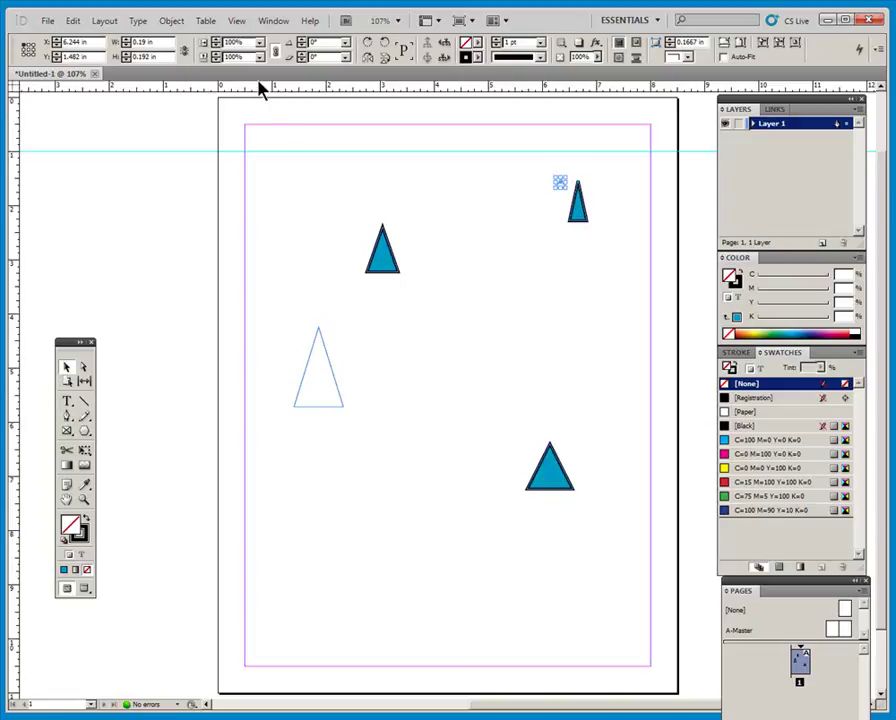
Add horizontal ruler guides at Y 2 in and Y 3 in, then deselect.
drag(256, 88, 270, 220)
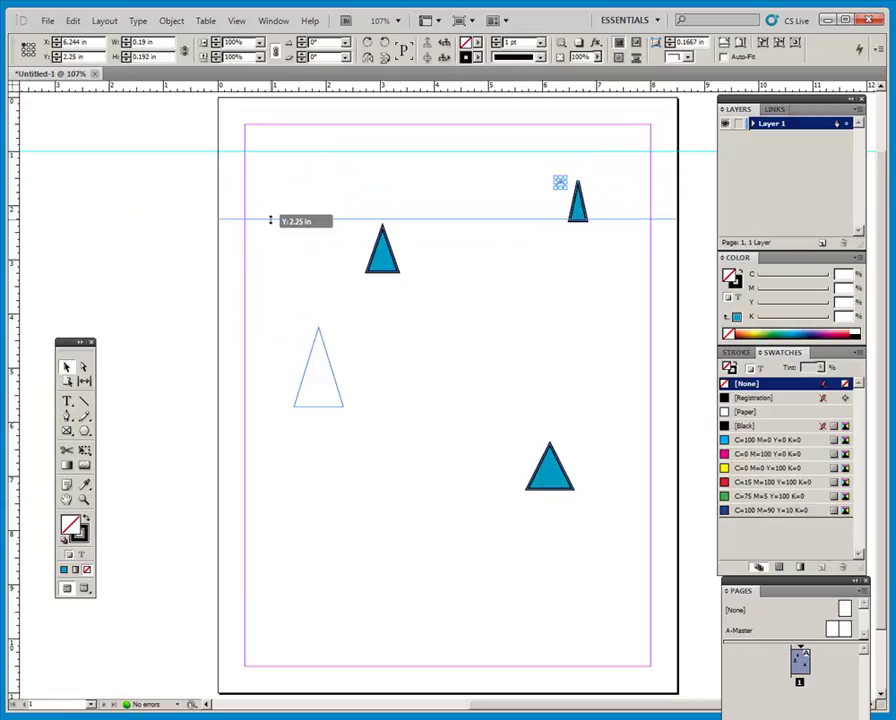
mouse_move(270, 220)
mouse_down()
mouse_move(266, 200)
mouse_move(264, 207)
mouse_up()
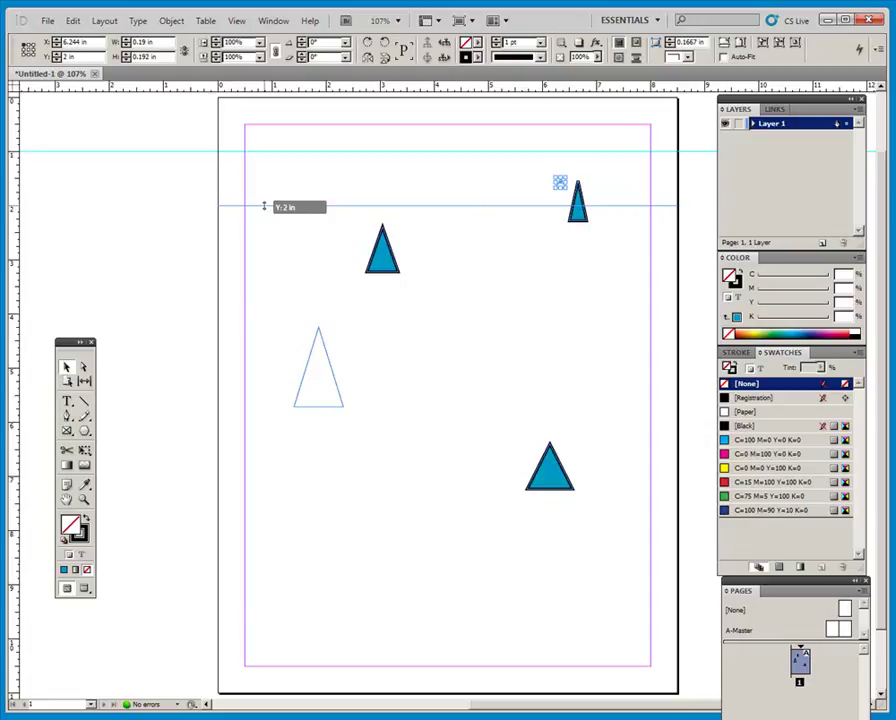
drag(264, 207, 264, 207)
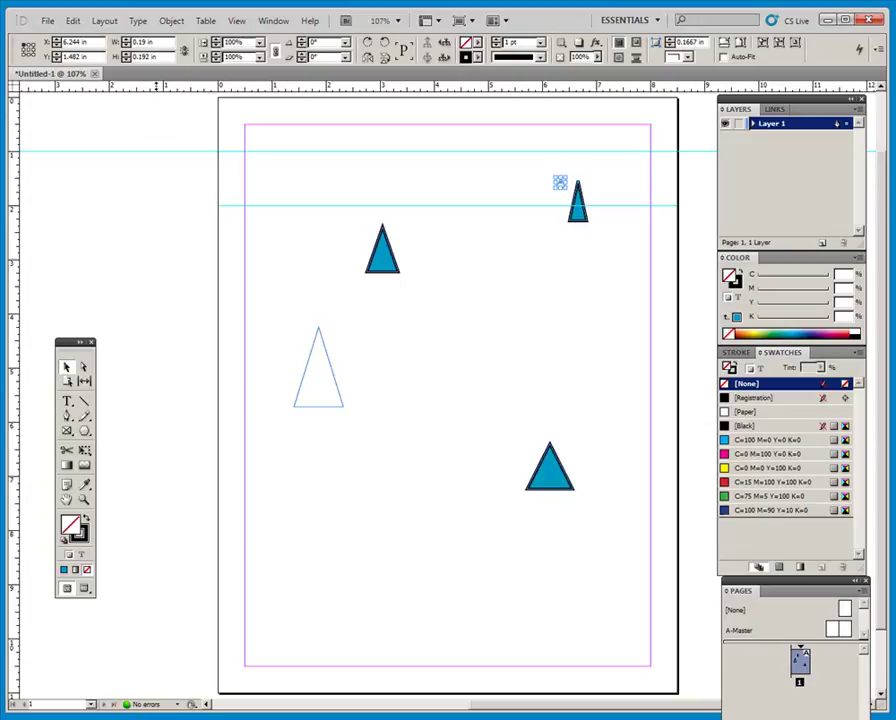
drag(160, 95, 166, 260)
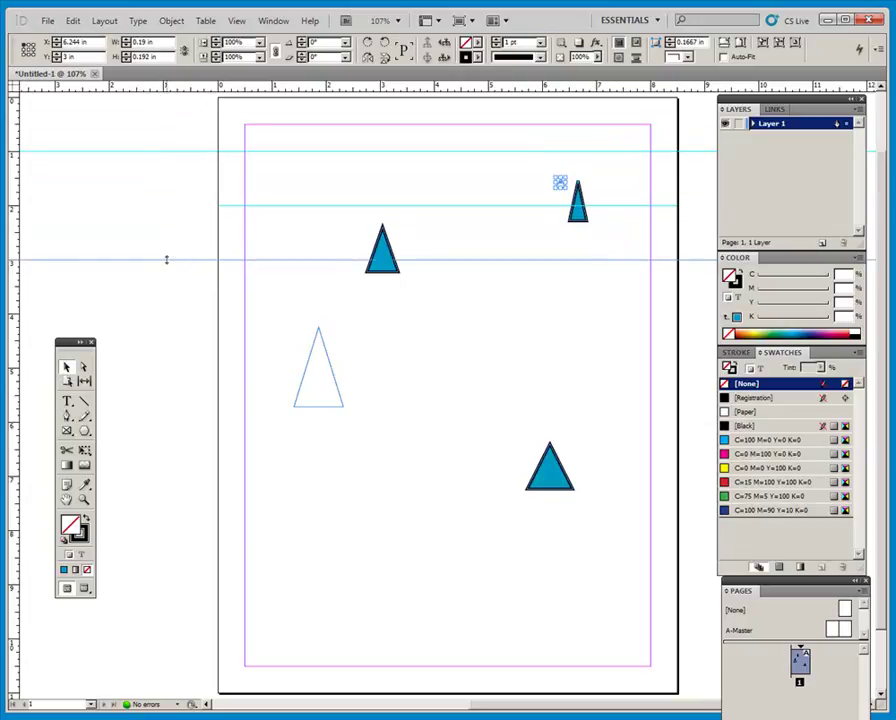
click(166, 263)
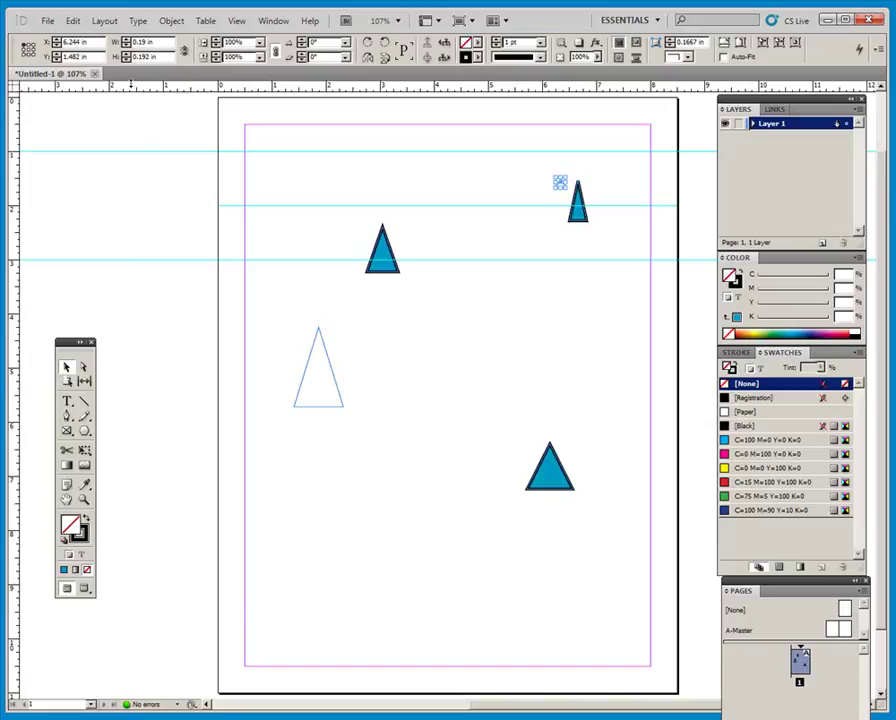
Add horizontal guides at Y 1.5 in, about 0.32 in, and another in the upper area.
drag(131, 85, 125, 180)
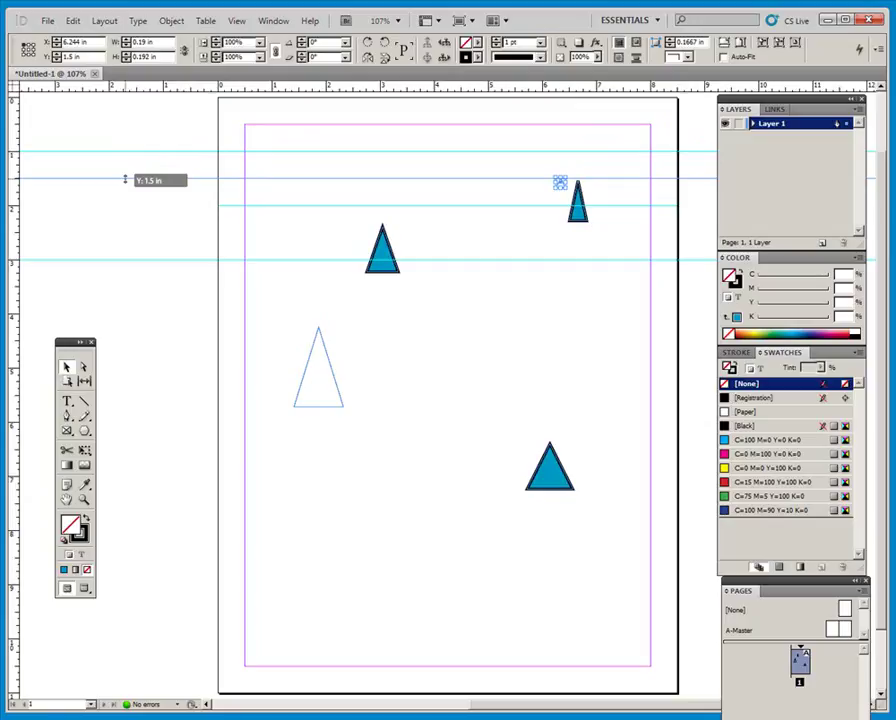
drag(125, 180, 125, 181)
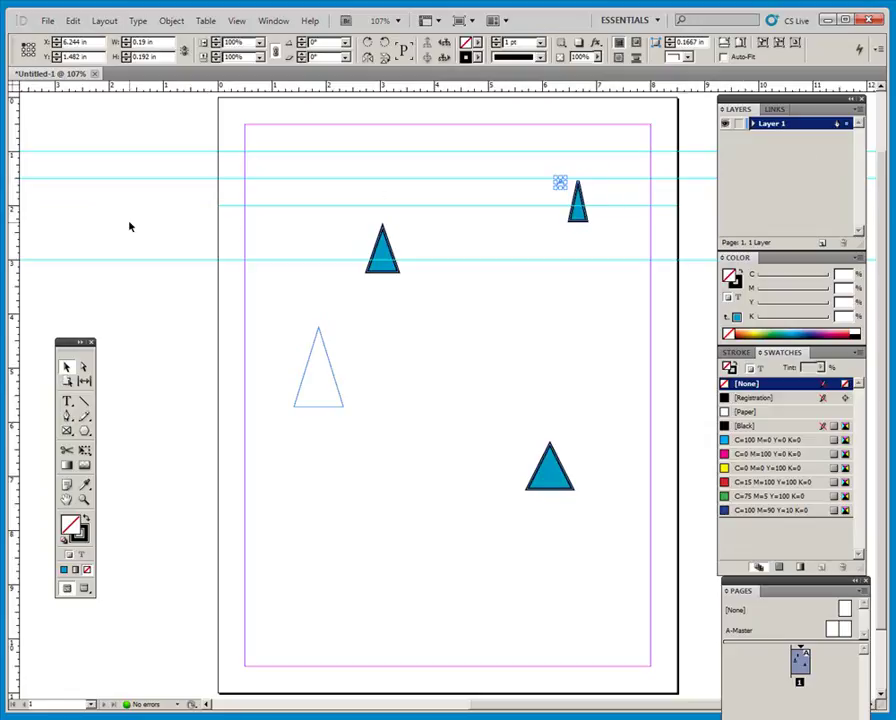
drag(292, 89, 306, 137)
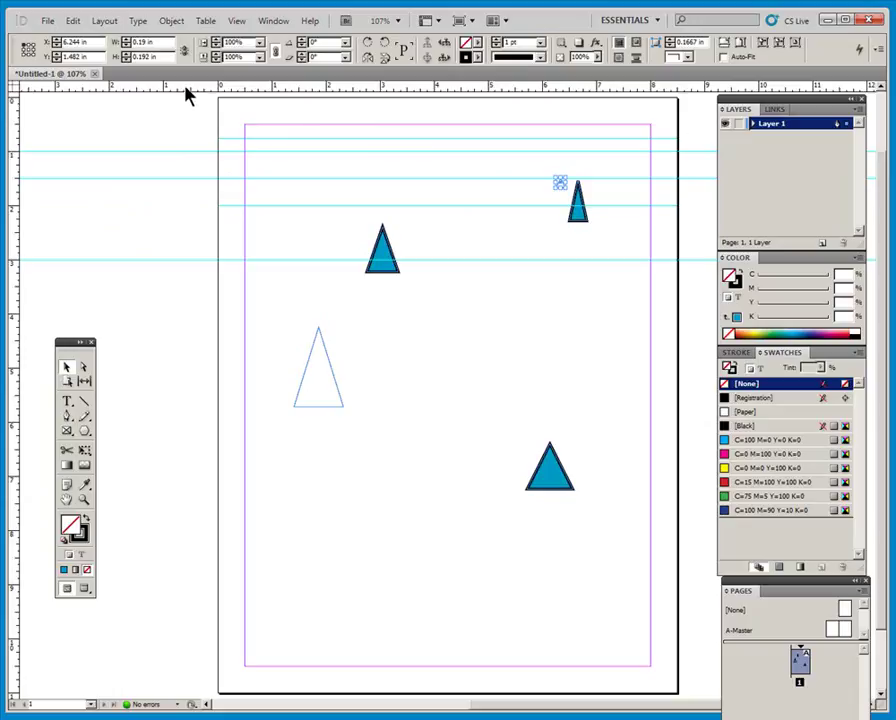
drag(186, 90, 181, 118)
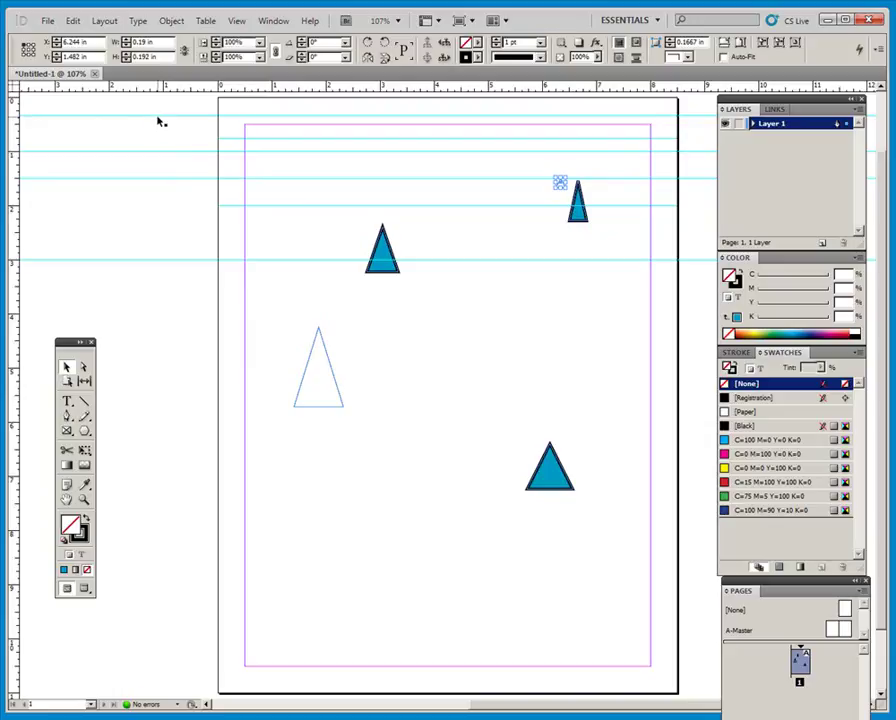
Move the topmost horizontal guide down to a Y position of 4 in.
click(158, 121)
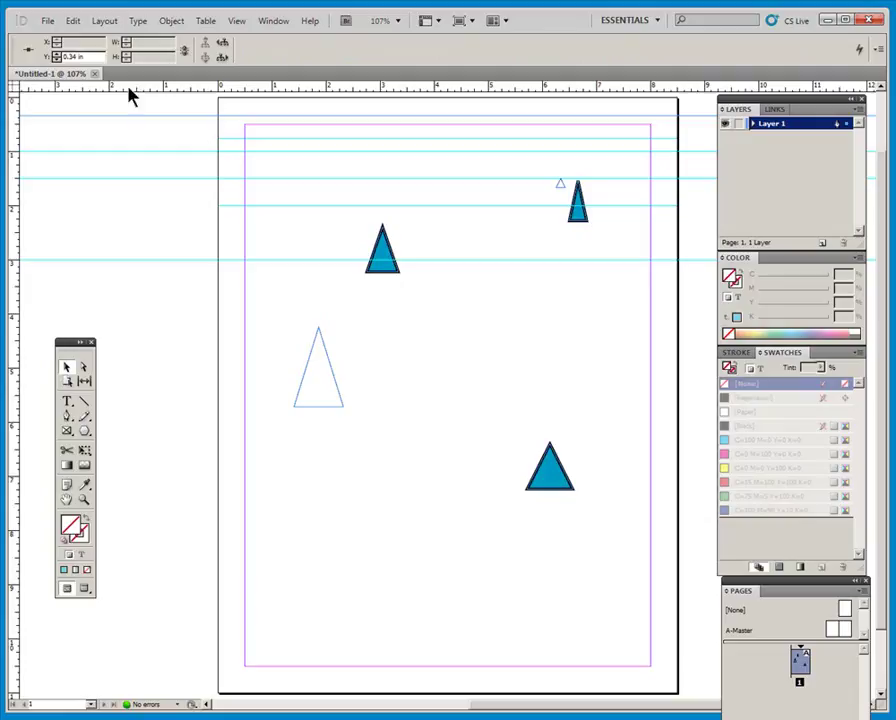
click(75, 57)
text(4)
key(Return)
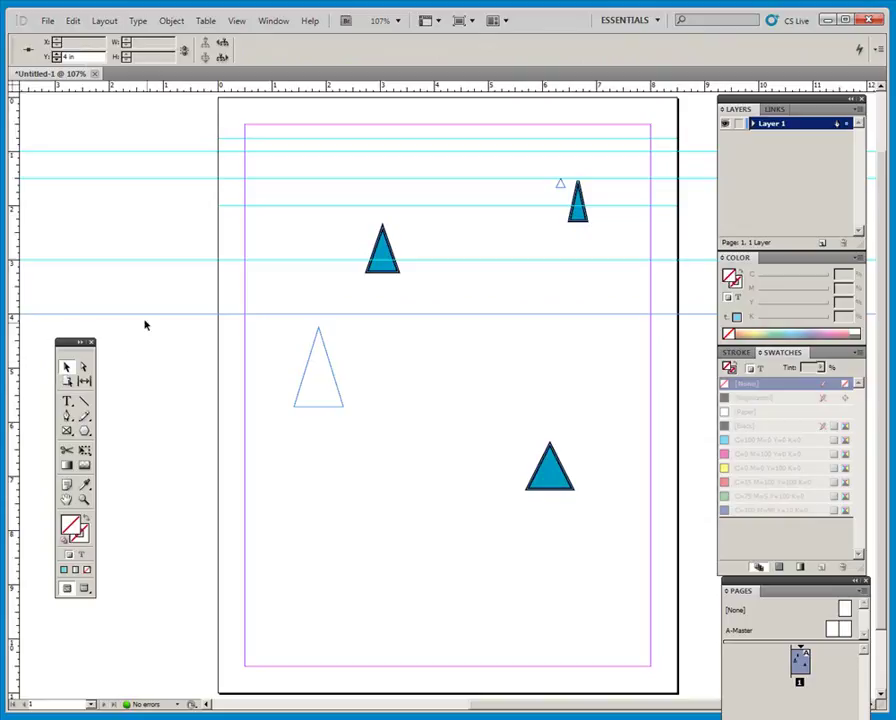
Add a new horizontal guide at 5 in from the vertical ruler.
drag(68, 345, 163, 411)
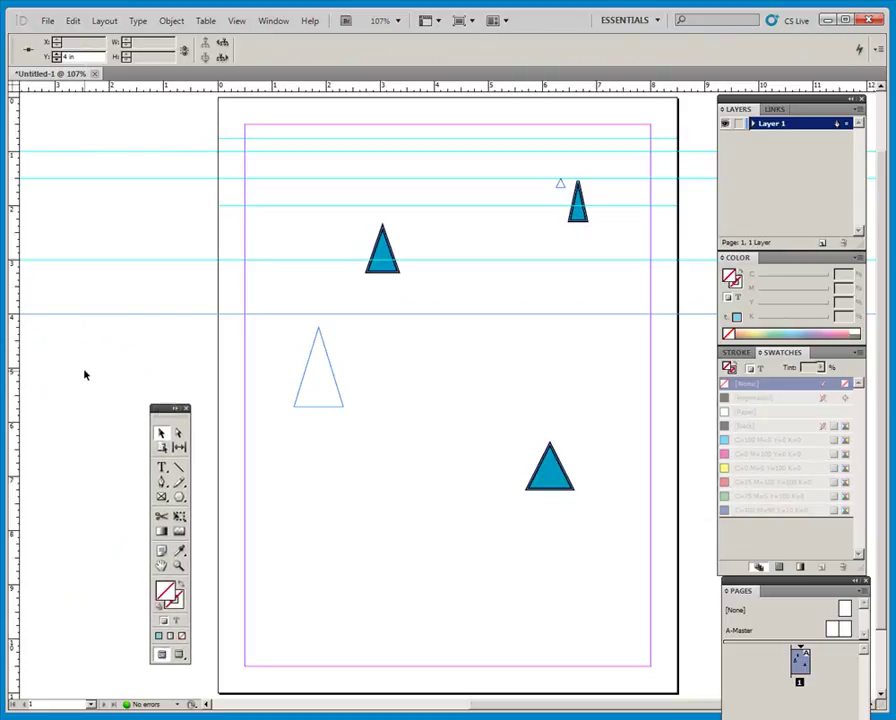
double_click(14, 369)
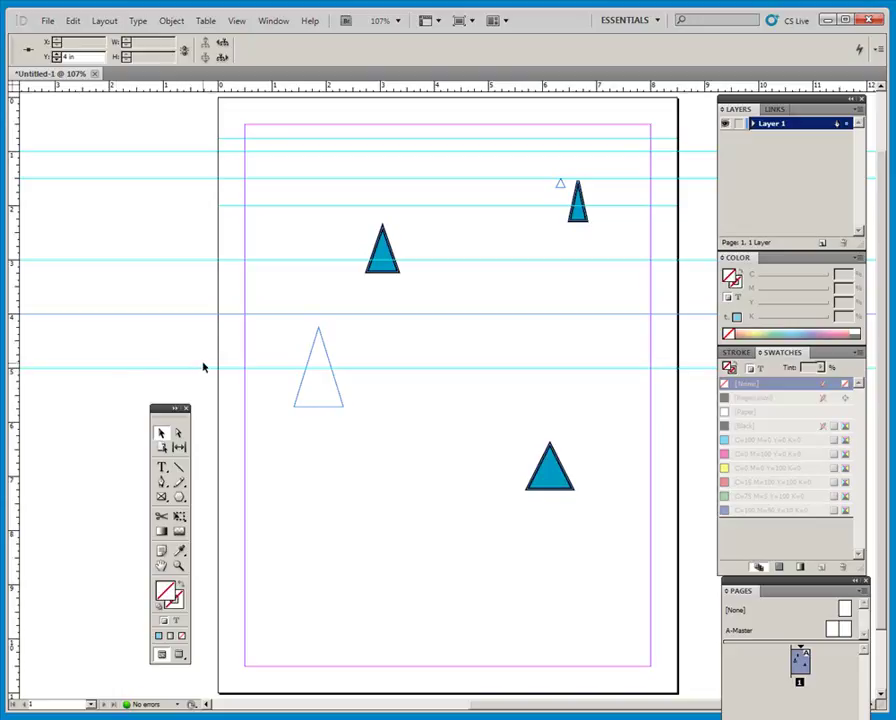
click(98, 372)
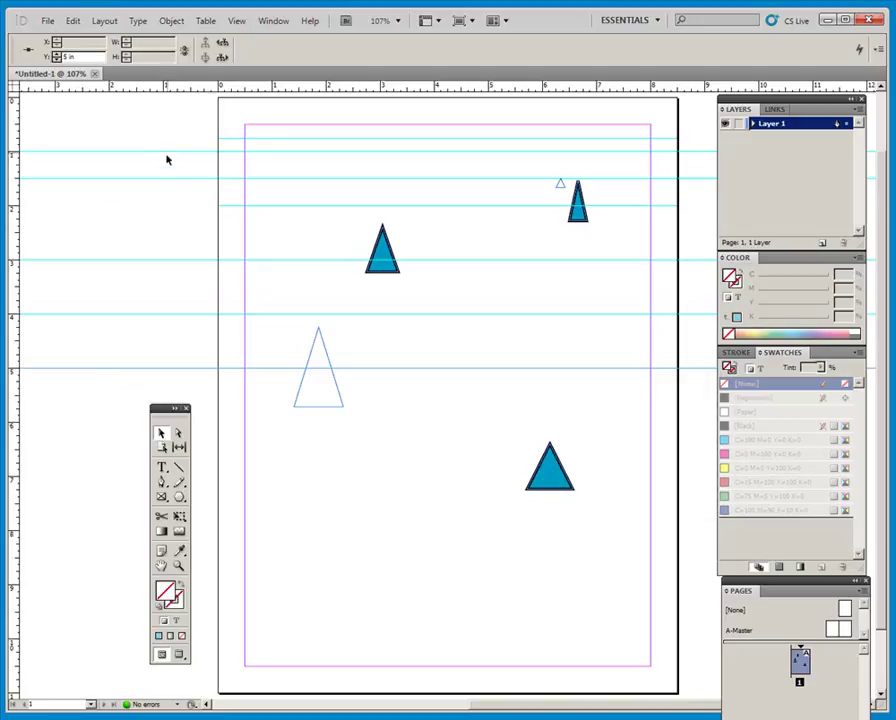
key(ctrl+r)
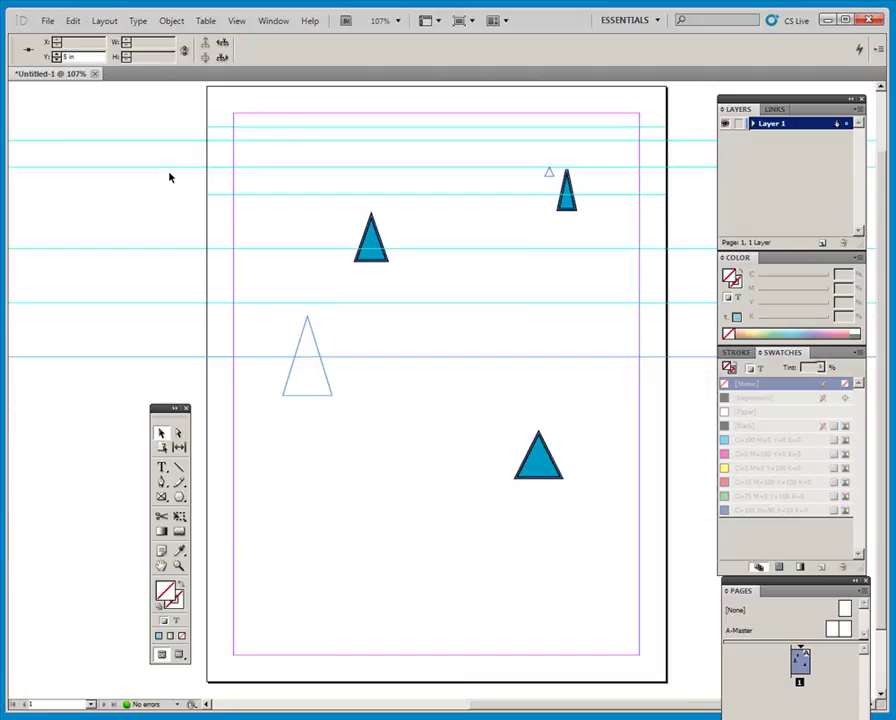
key(ctrl+r)
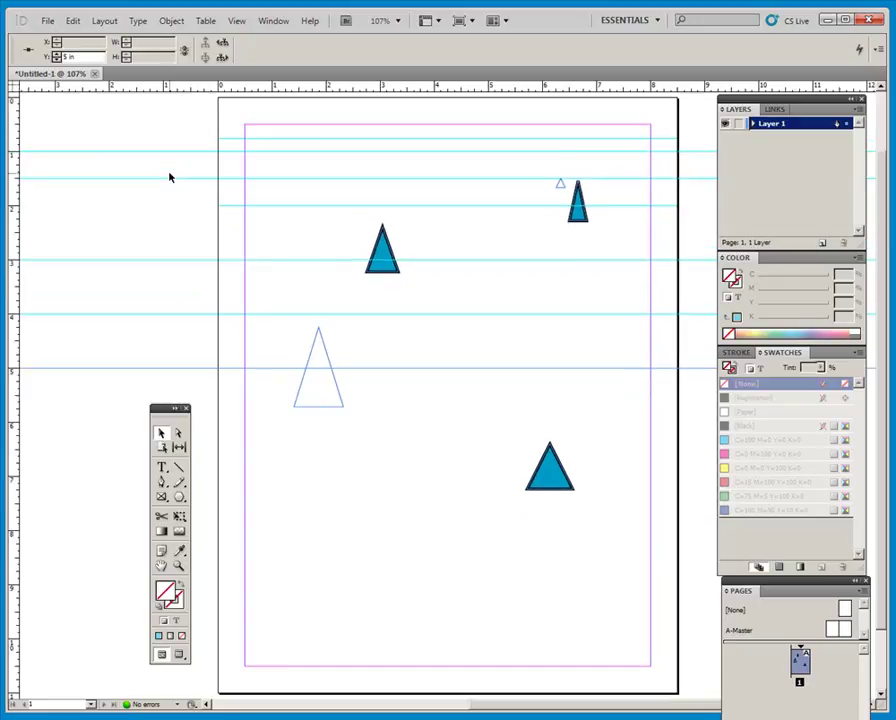
click(244, 22)
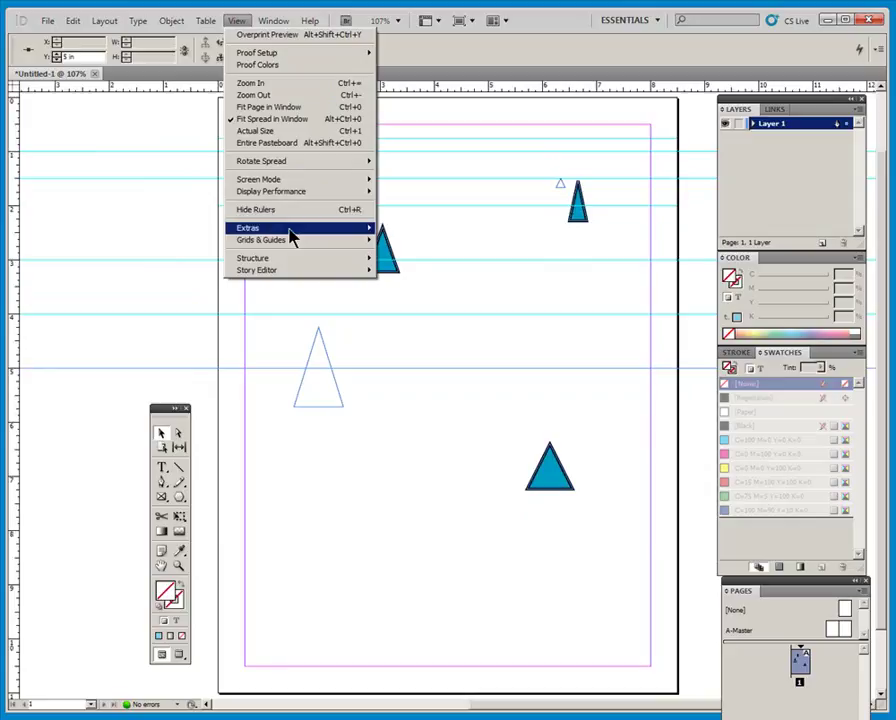
mouse_move(289, 228)
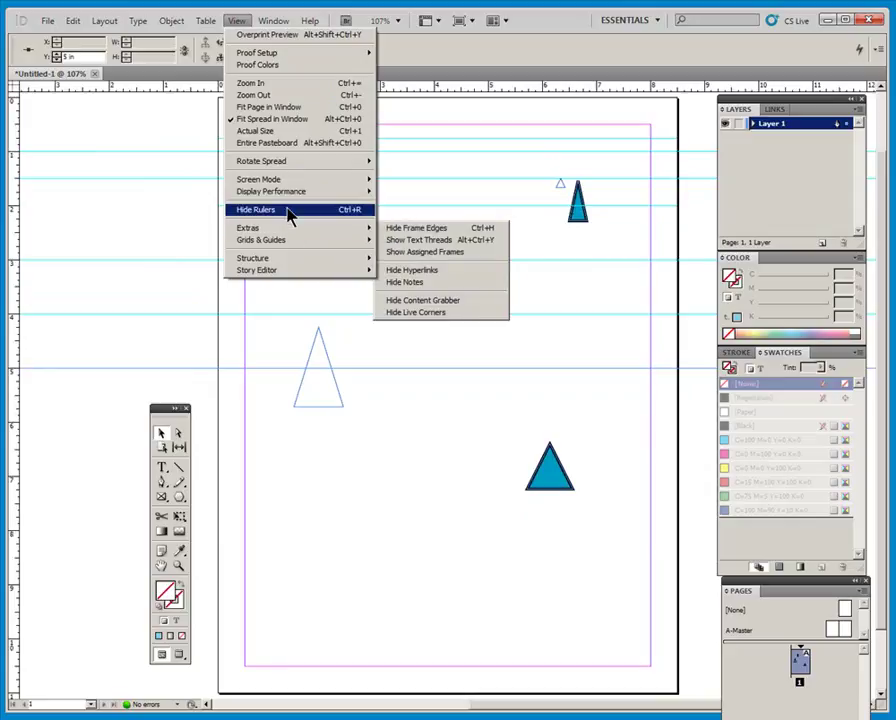
click(288, 210)
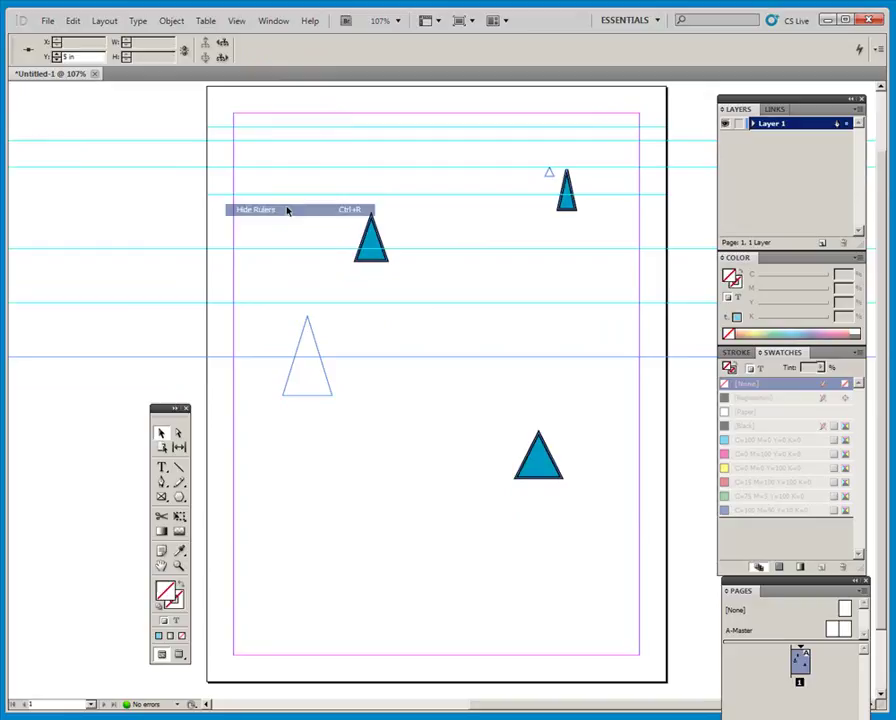
click(237, 24)
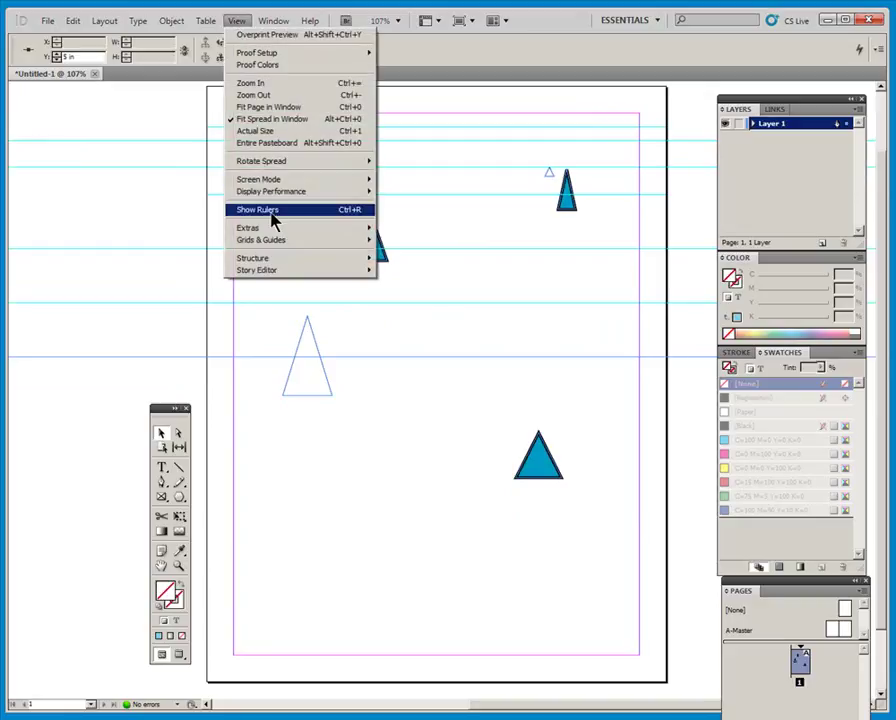
click(358, 212)
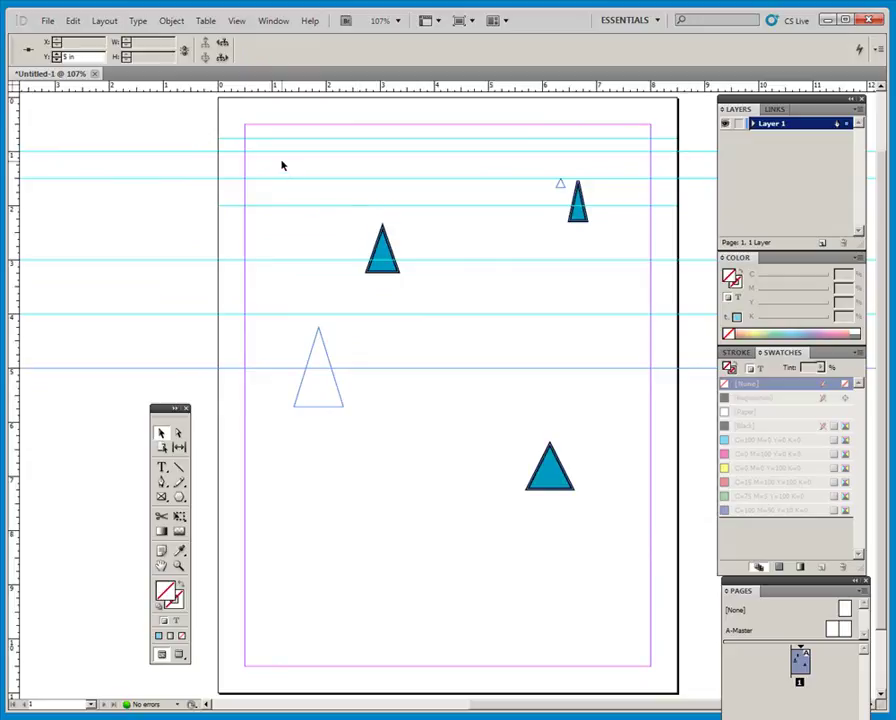
Draw a text frame in the lower left of the page with the Type tool.
click(164, 467)
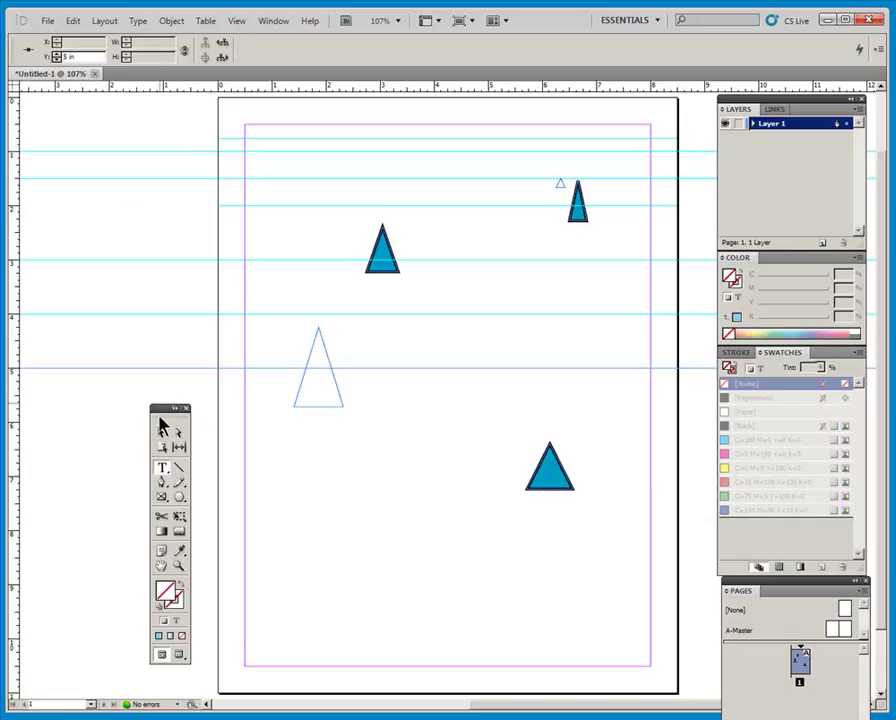
drag(164, 409, 146, 219)
drag(272, 470, 448, 563)
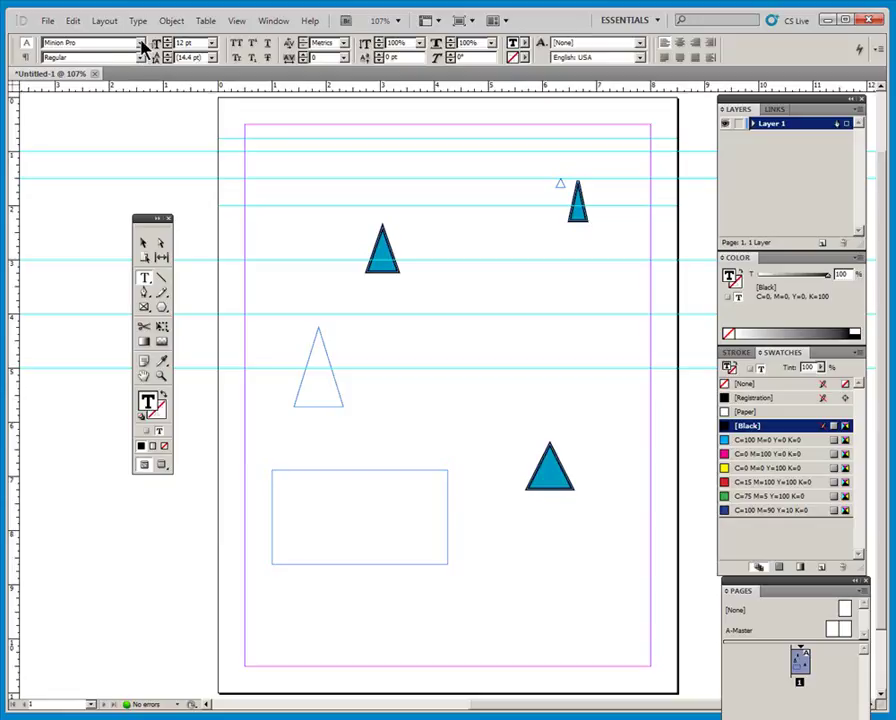
Set the font to Viner Hand ITC and type 'fkdkdkdkdk' into the new frame.
click(141, 43)
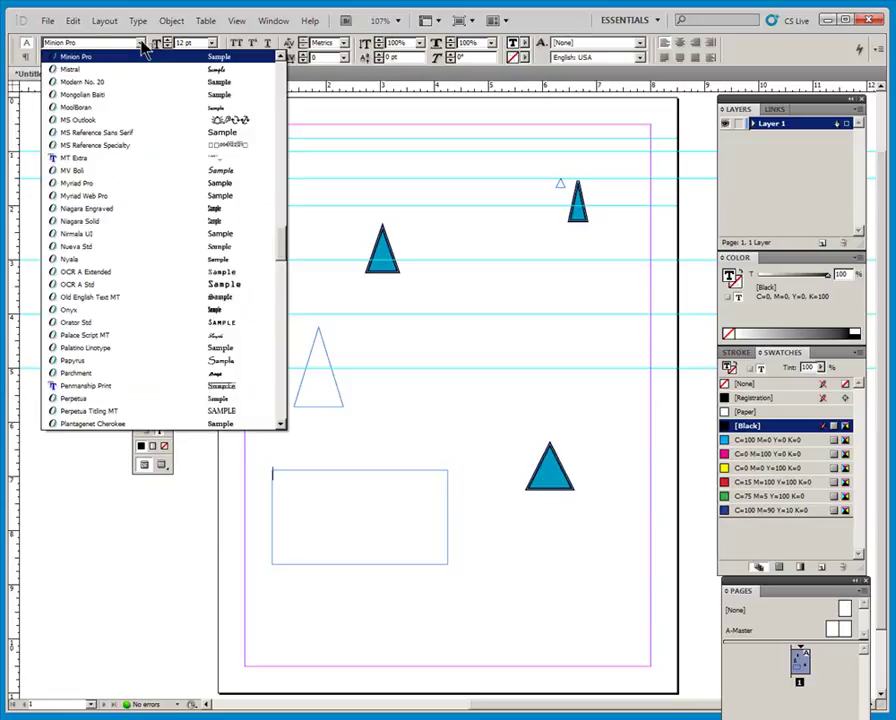
text(v)
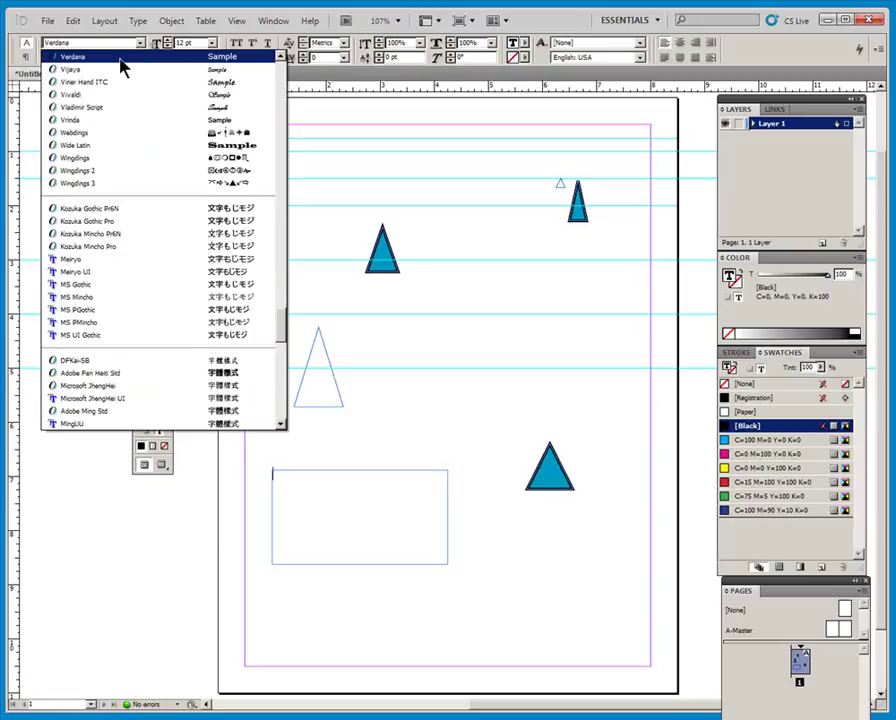
scroll(112, 113, up, 1)
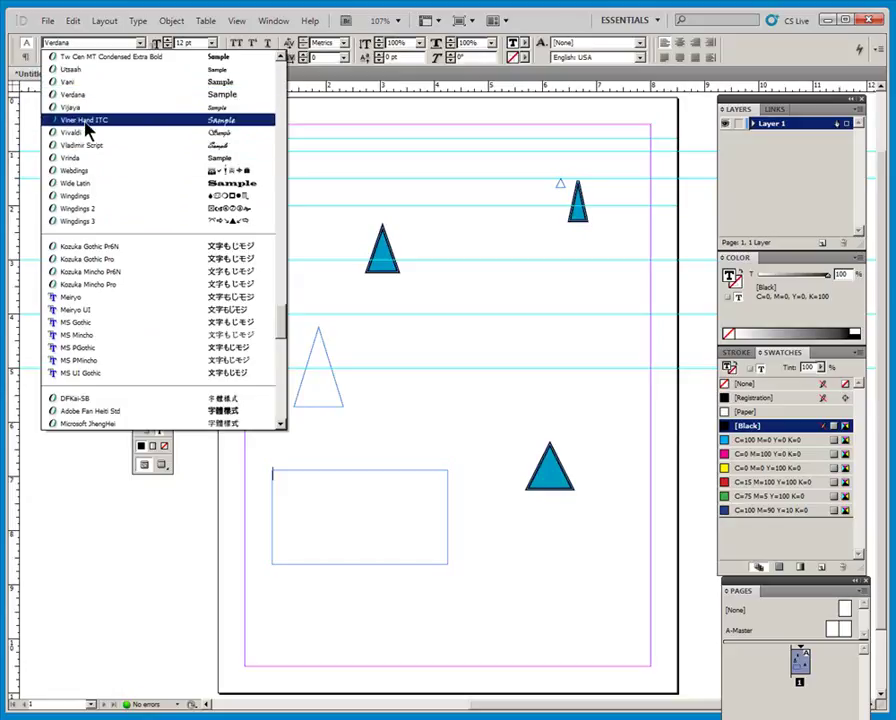
click(86, 121)
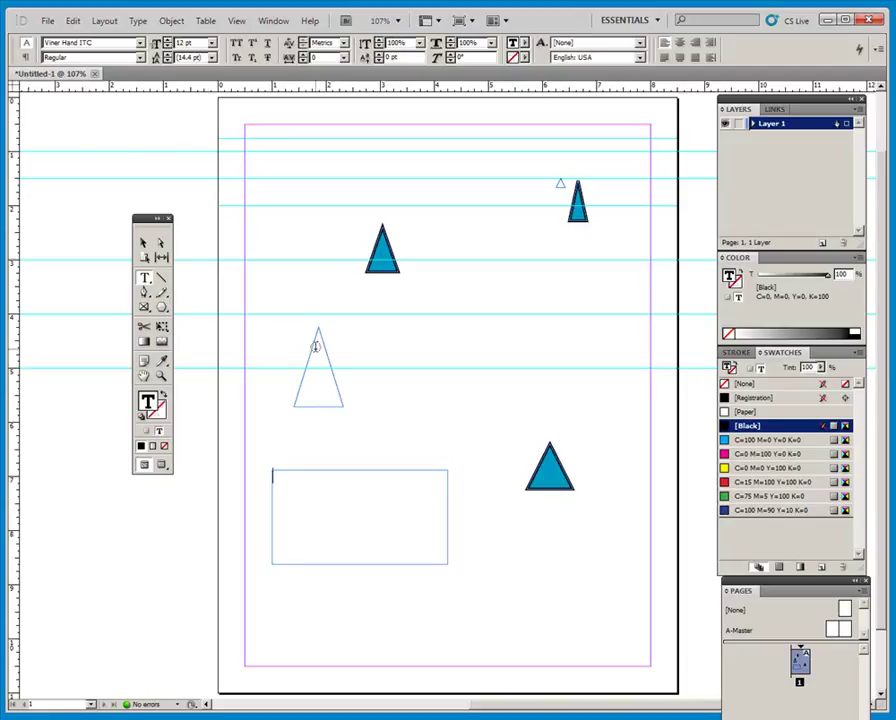
click(276, 474)
text(fkdkdkdkdk)
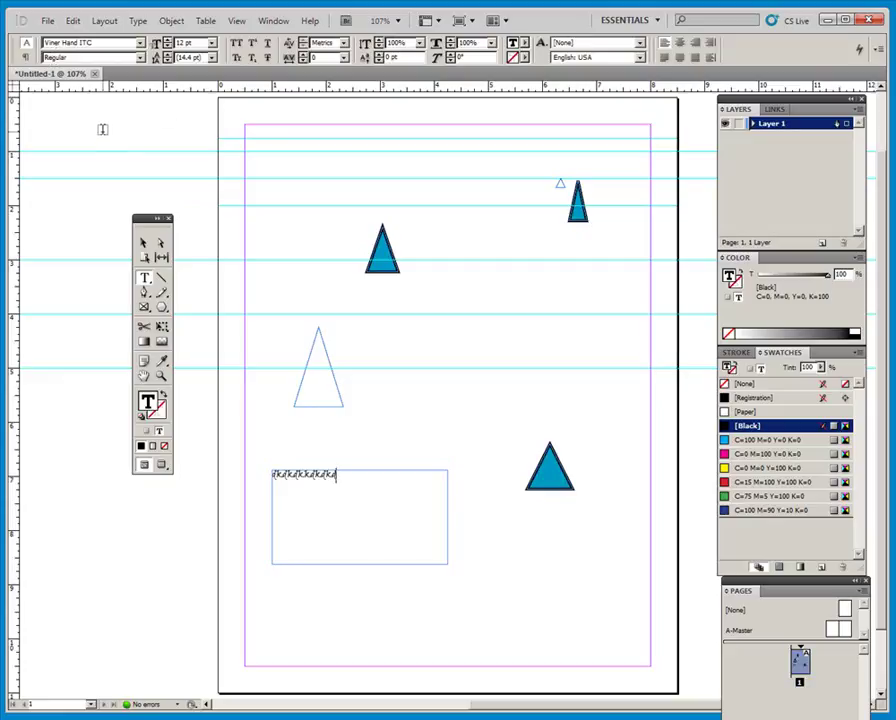
click(270, 22)
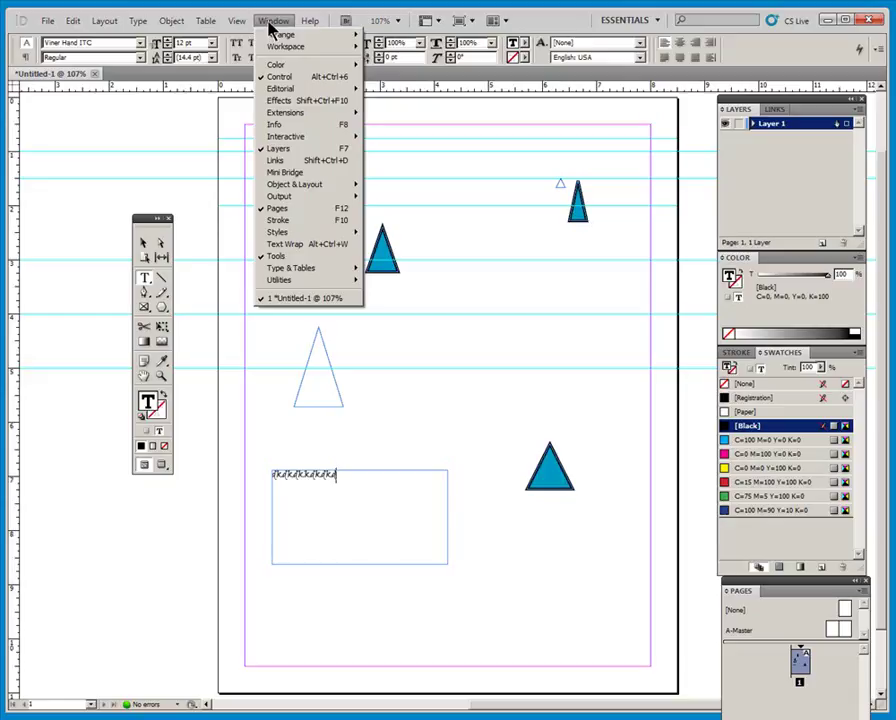
mouse_move(310, 21)
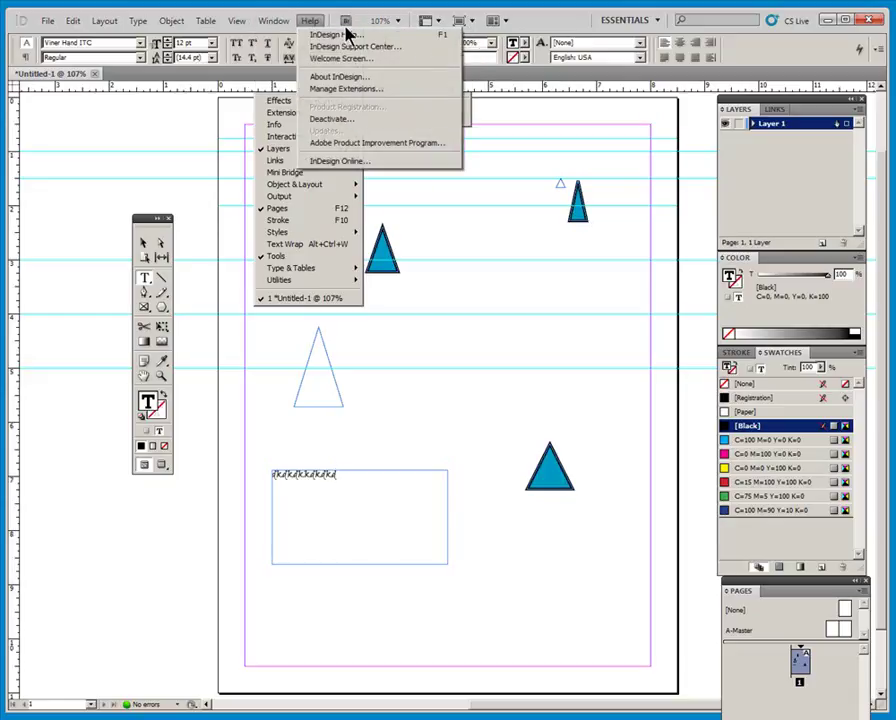
mouse_move(277, 26)
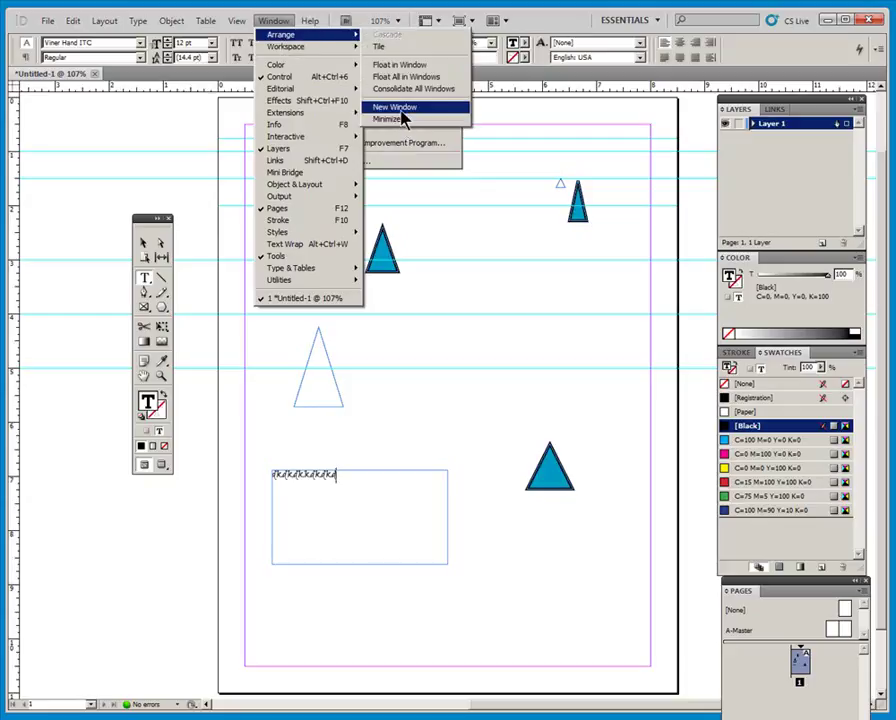
click(400, 108)
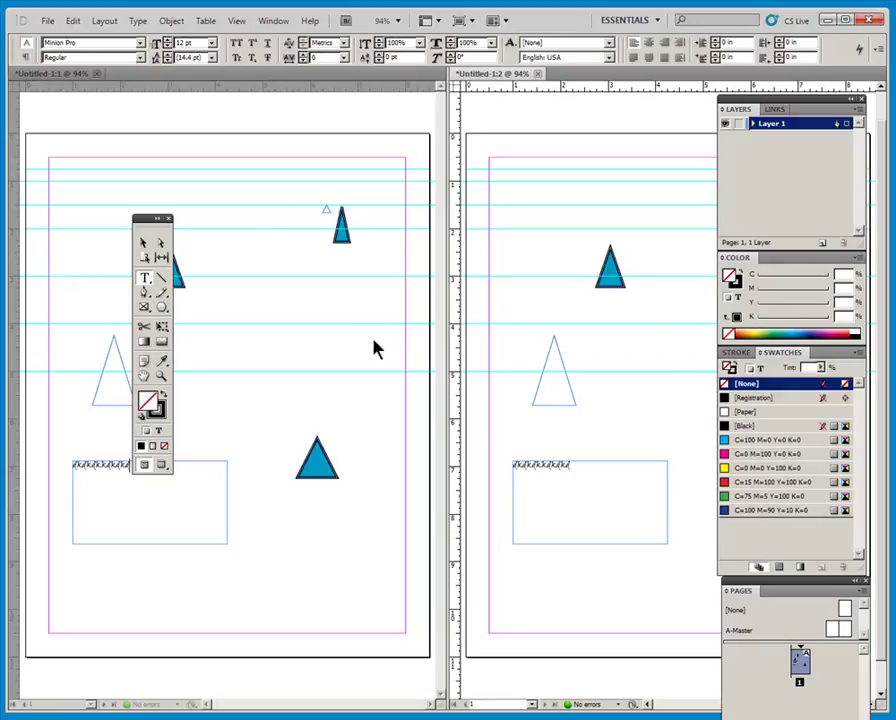
click(538, 74)
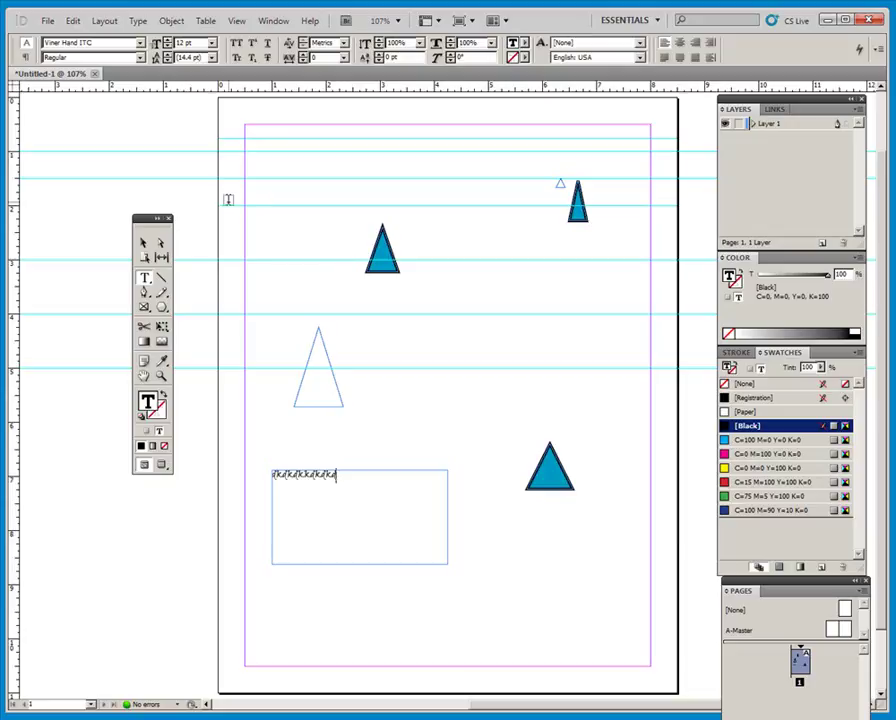
Select all the text in the lower-left frame and set it to 24 pt.
click(144, 244)
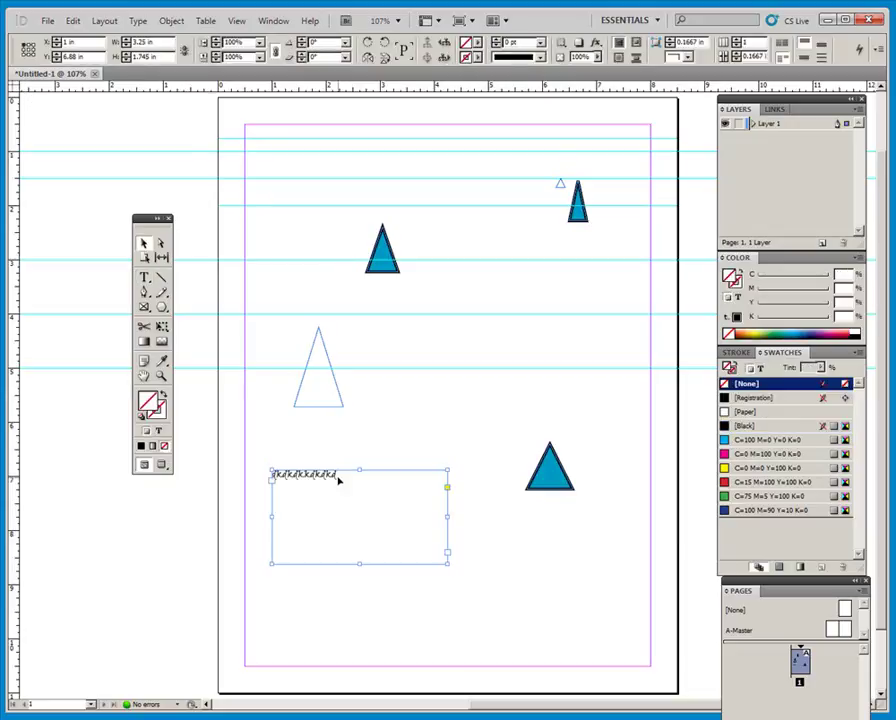
double_click(345, 490)
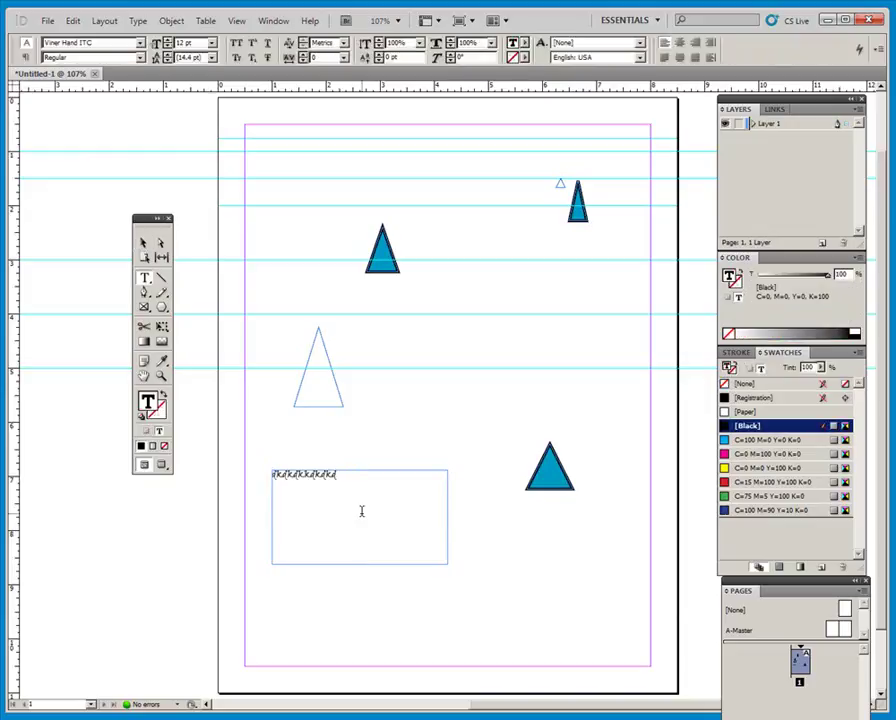
key(ctrl+a)
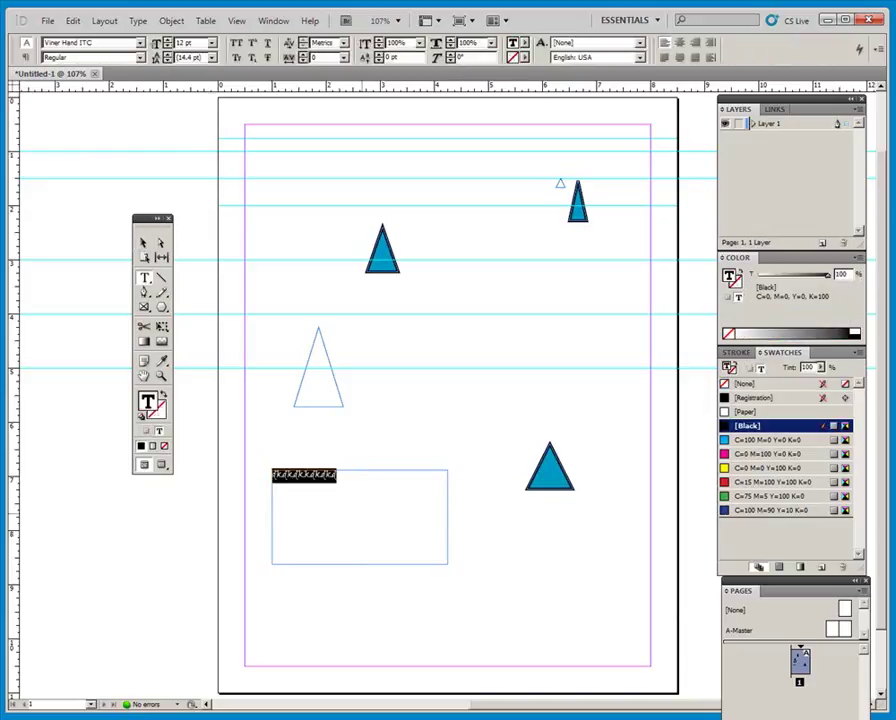
click(213, 57)
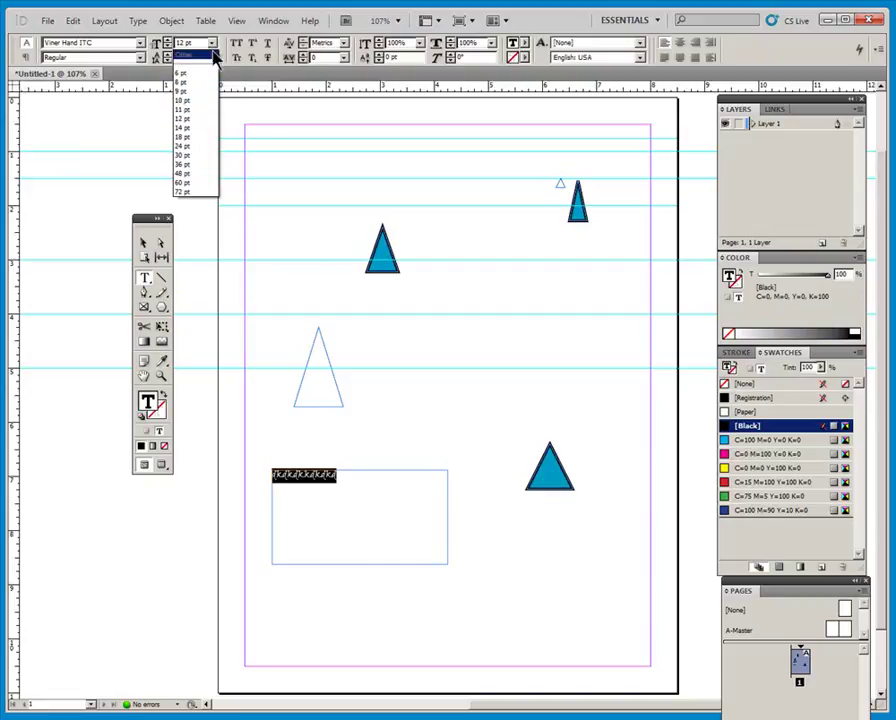
click(204, 147)
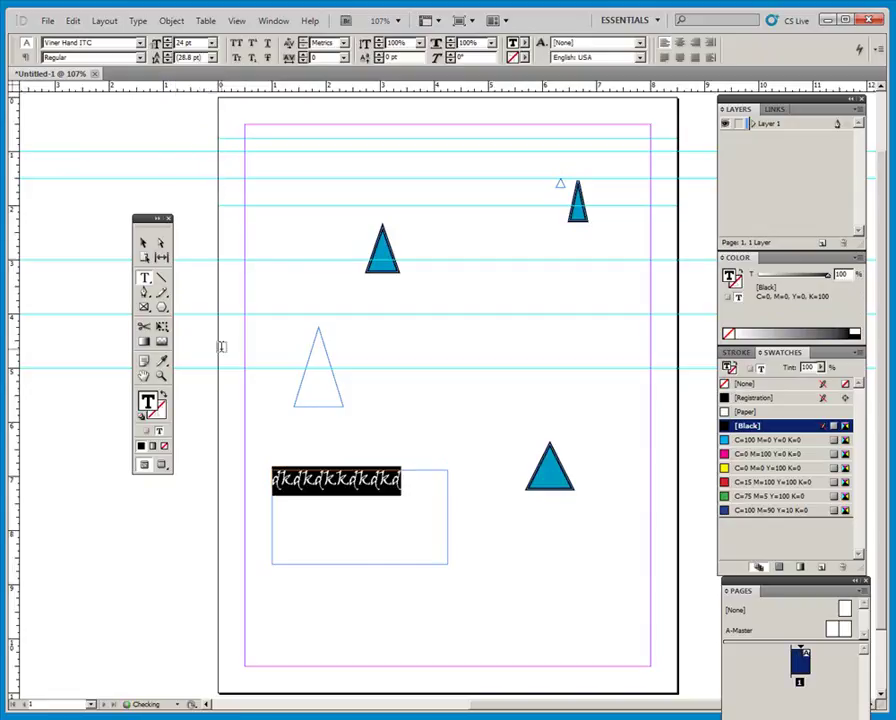
click(143, 245)
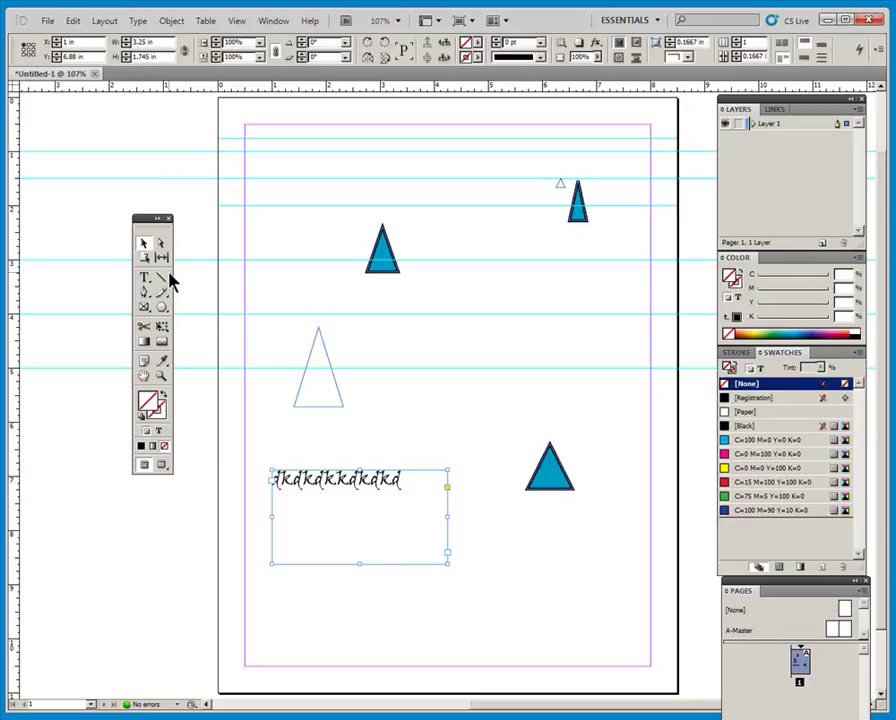
click(145, 280)
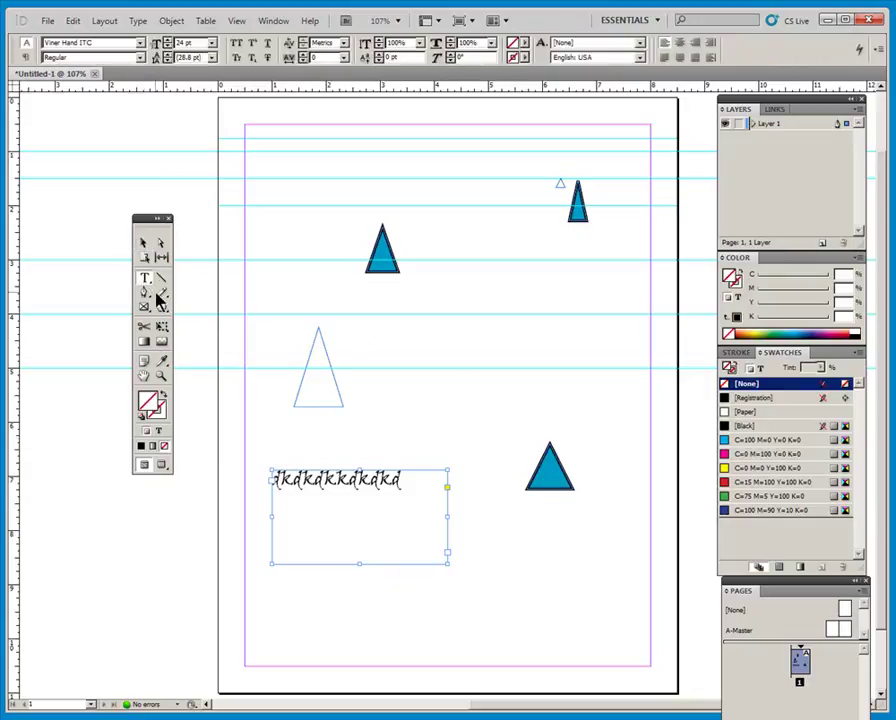
click(357, 484)
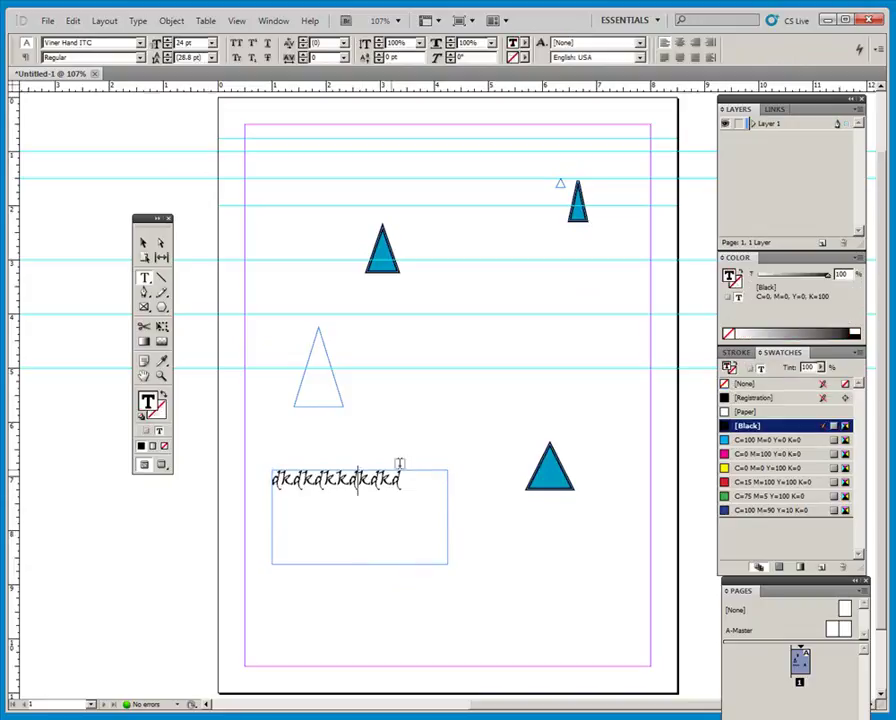
click(144, 244)
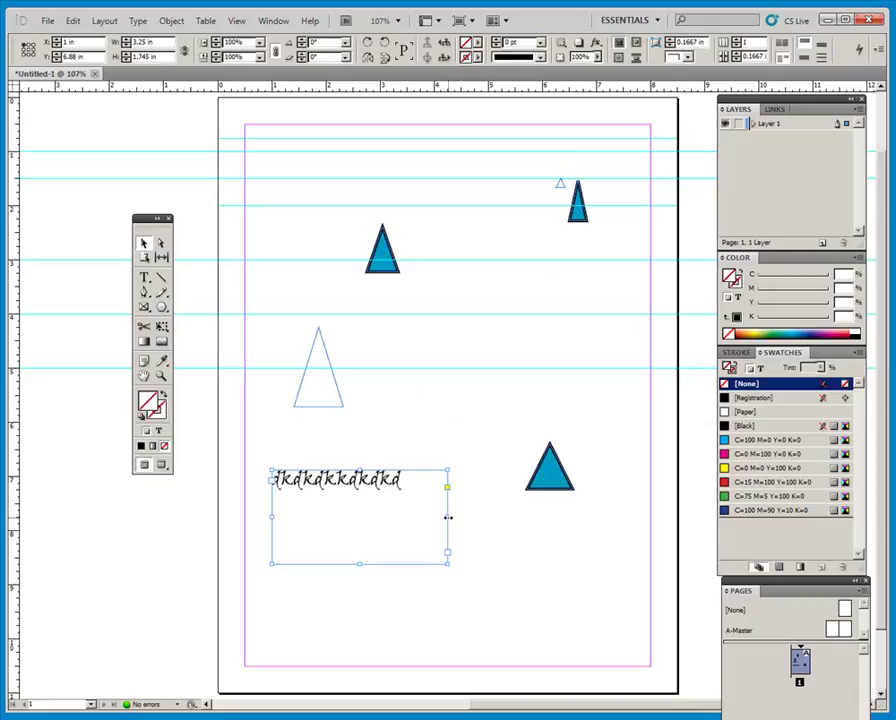
drag(448, 517, 400, 517)
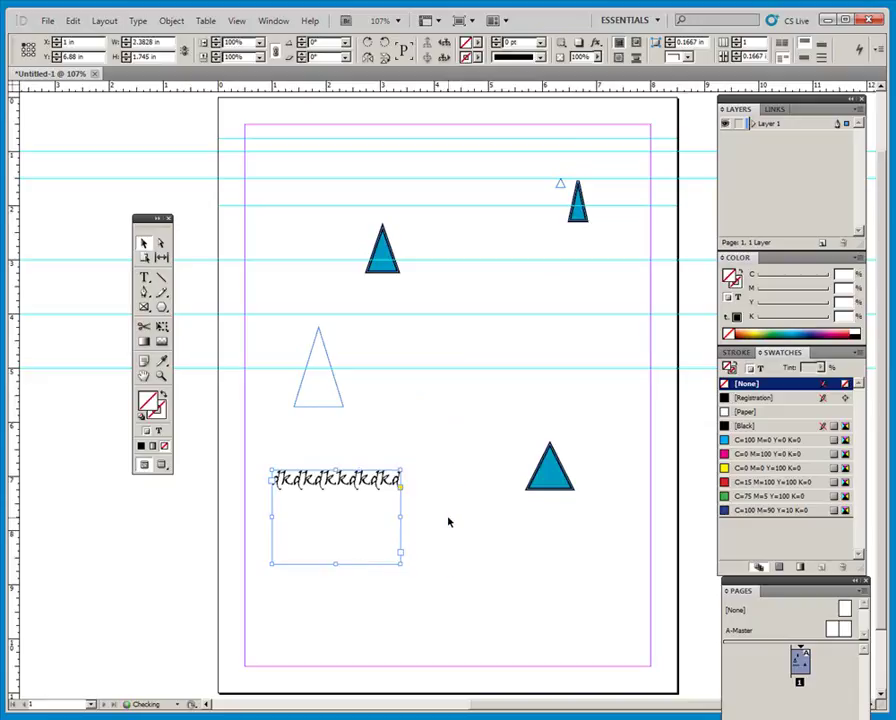
double_click(336, 565)
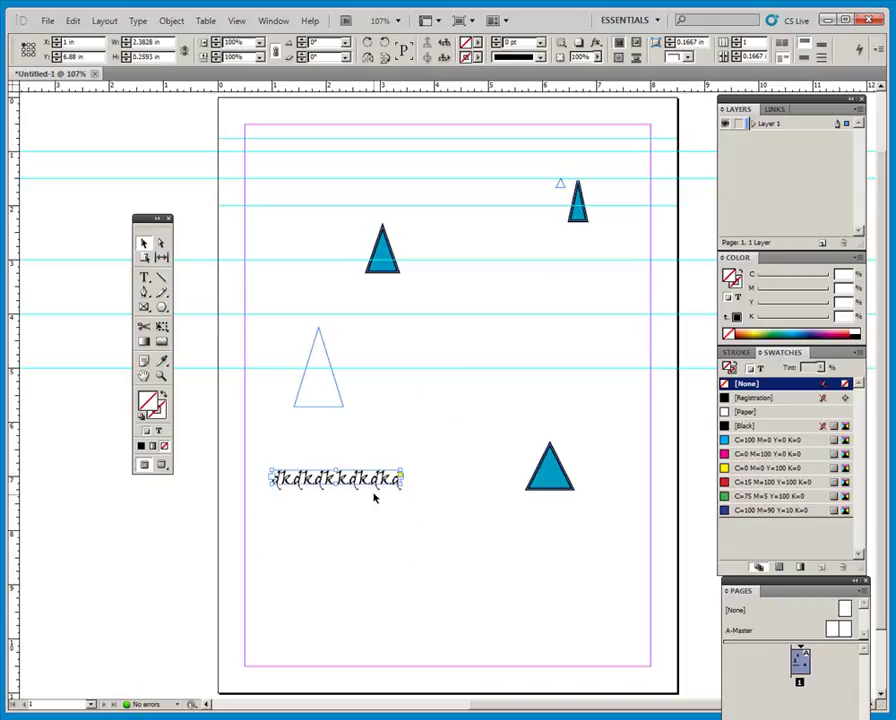
key(ctrl+z)
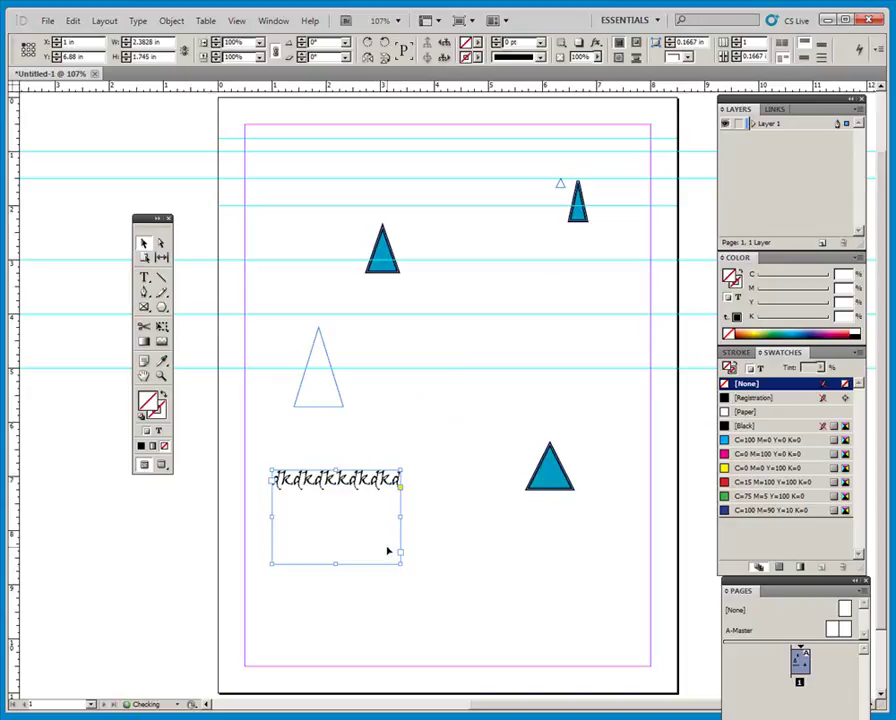
key(ctrl+z)
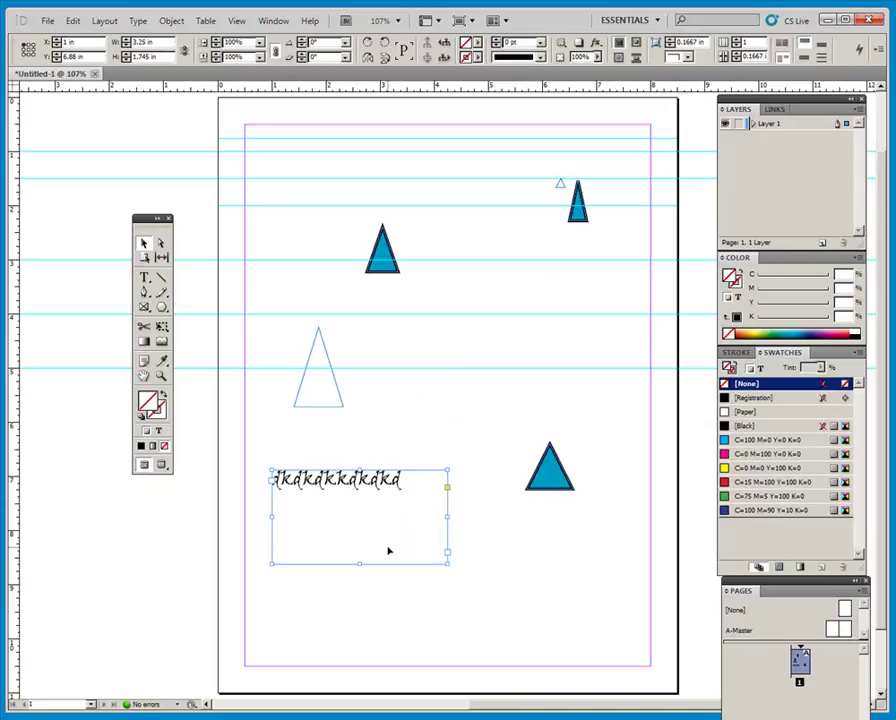
double_click(448, 563)
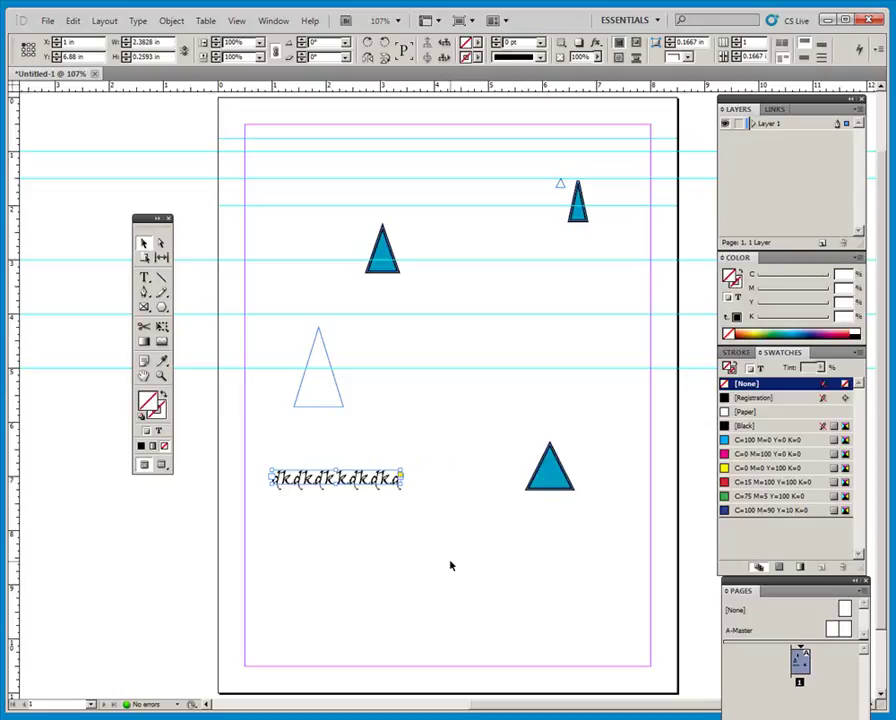
key(ctrl+z)
click(450, 566)
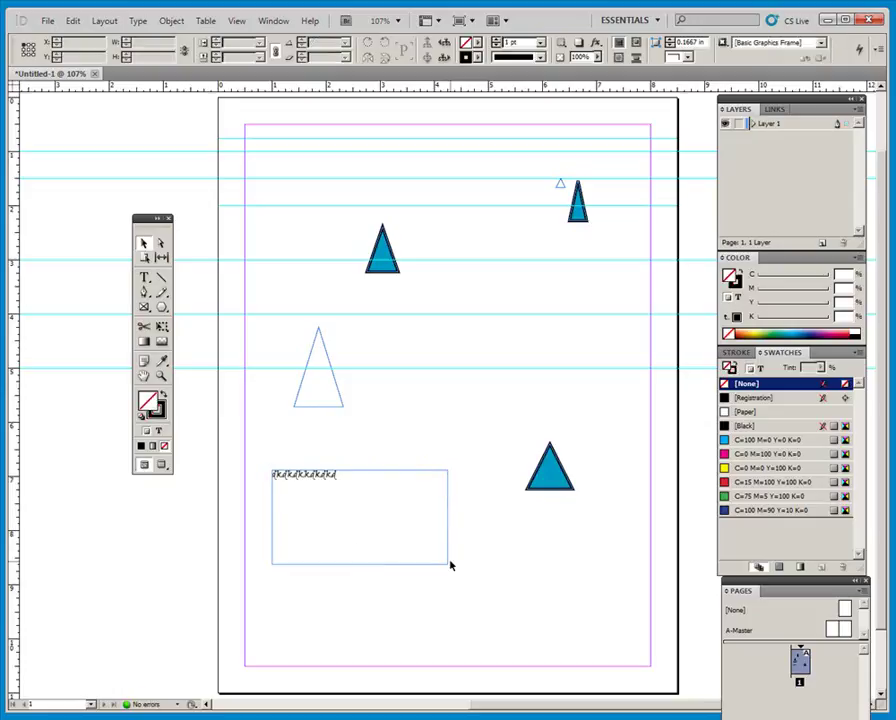
click(72, 21)
click(85, 48)
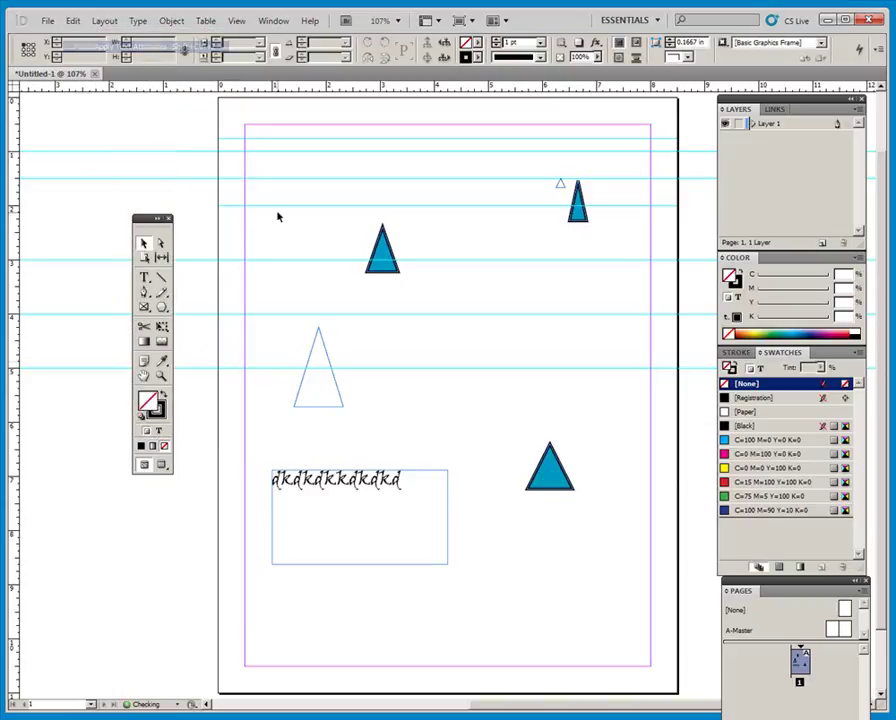
Fit the text frame to its content, undo, then refit it to about 2.38 by 0.26 in.
click(420, 519)
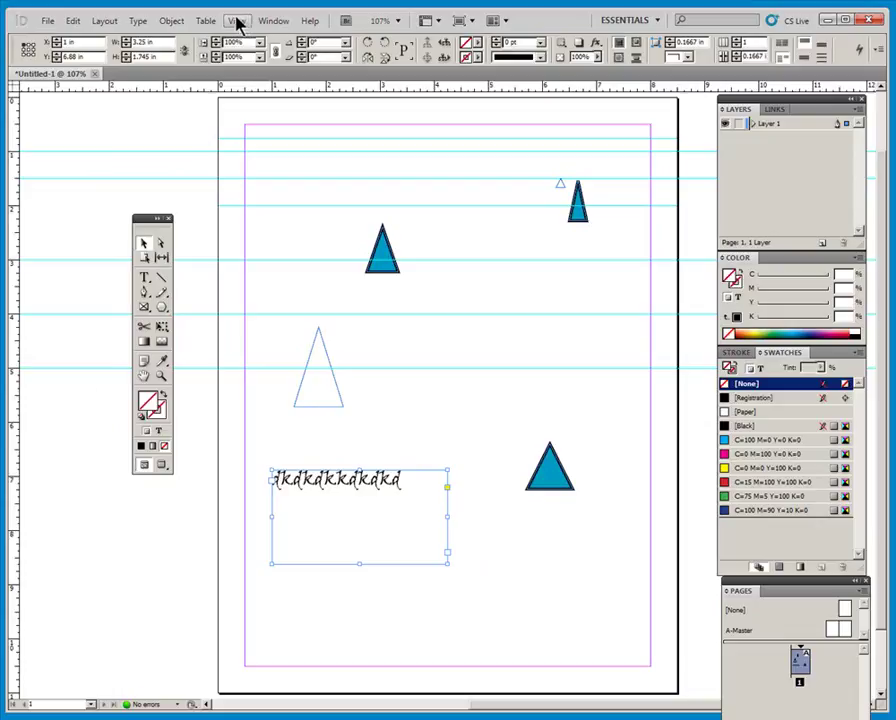
click(172, 22)
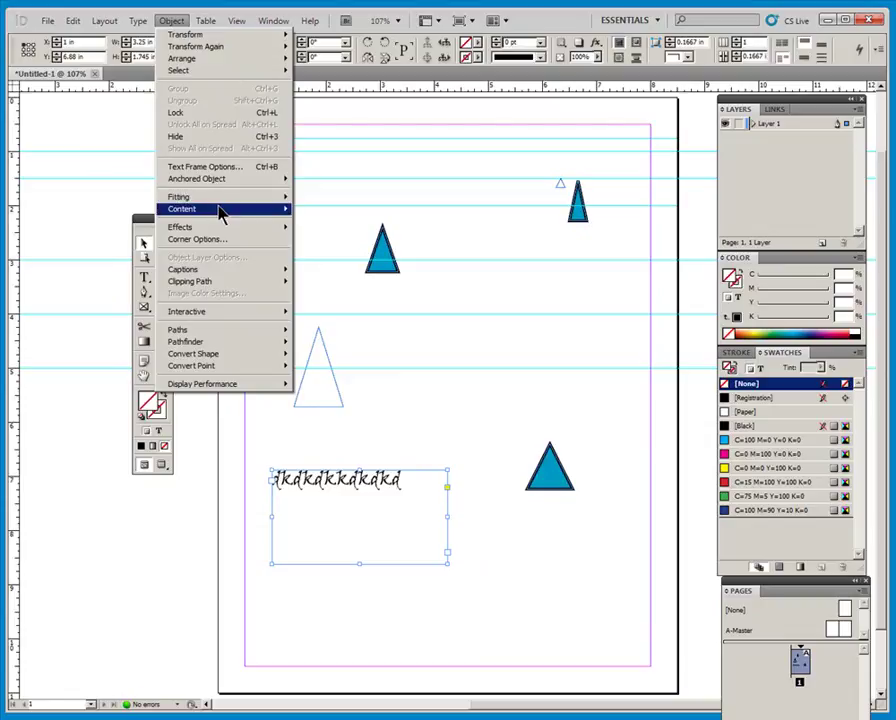
mouse_move(222, 200)
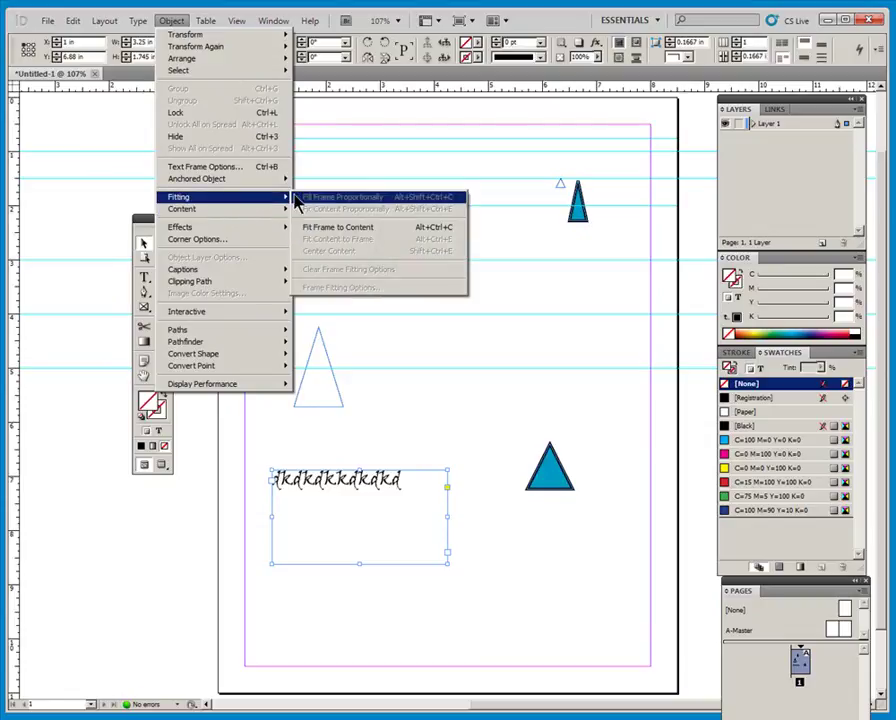
click(318, 229)
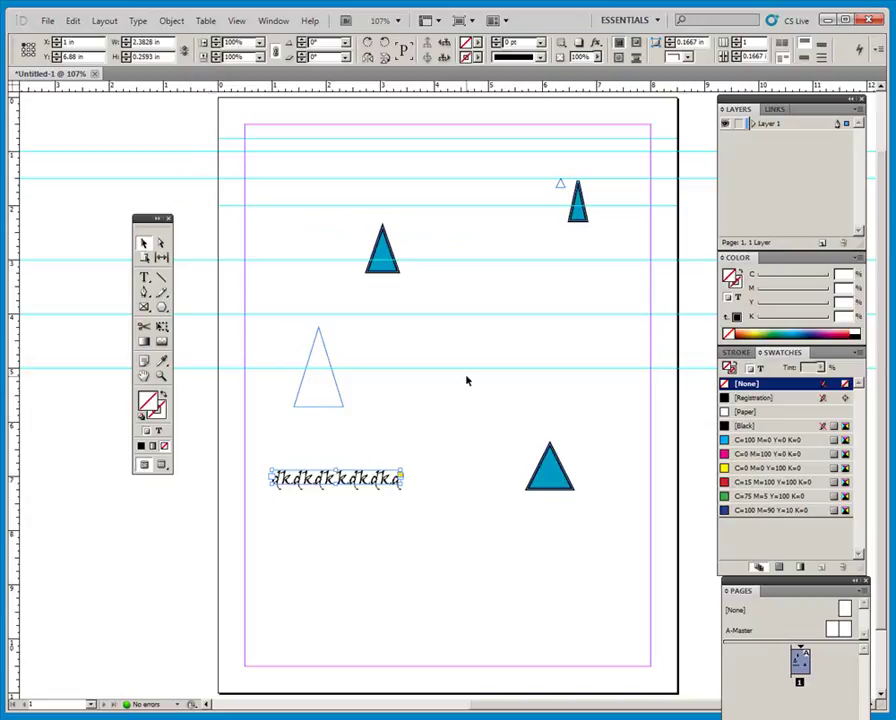
key(ctrl+z)
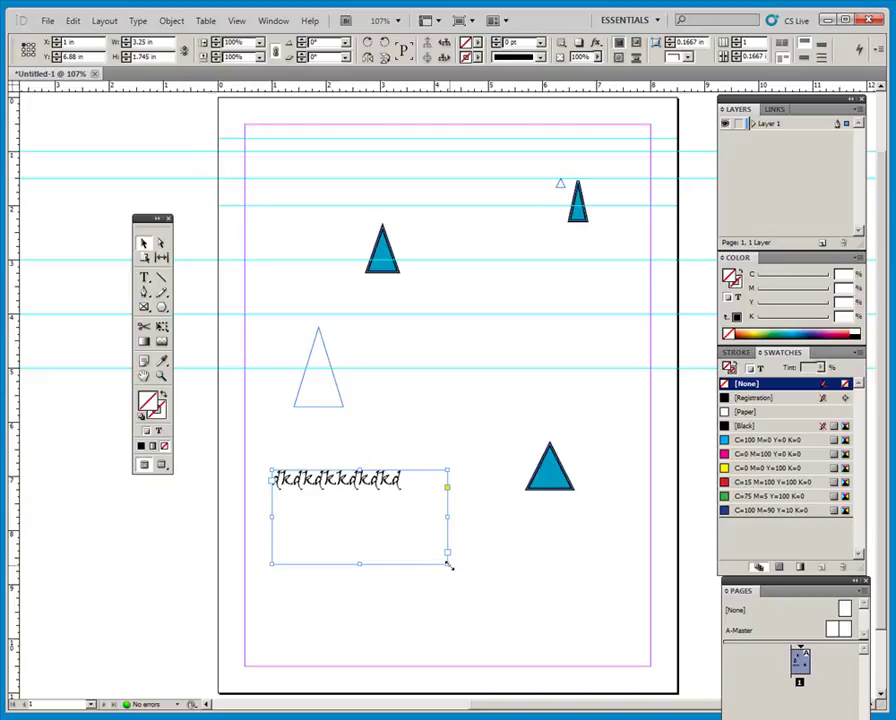
double_click(448, 565)
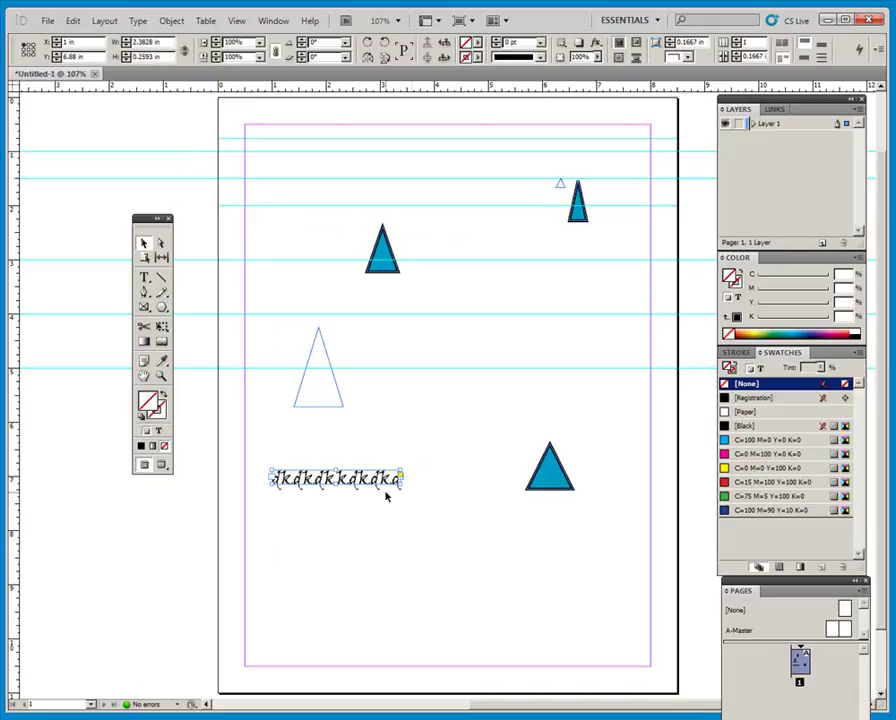
Drag the frame's corner out to about 4.56 by 2.26 in and zoom in to check the text.
drag(401, 481, 520, 592)
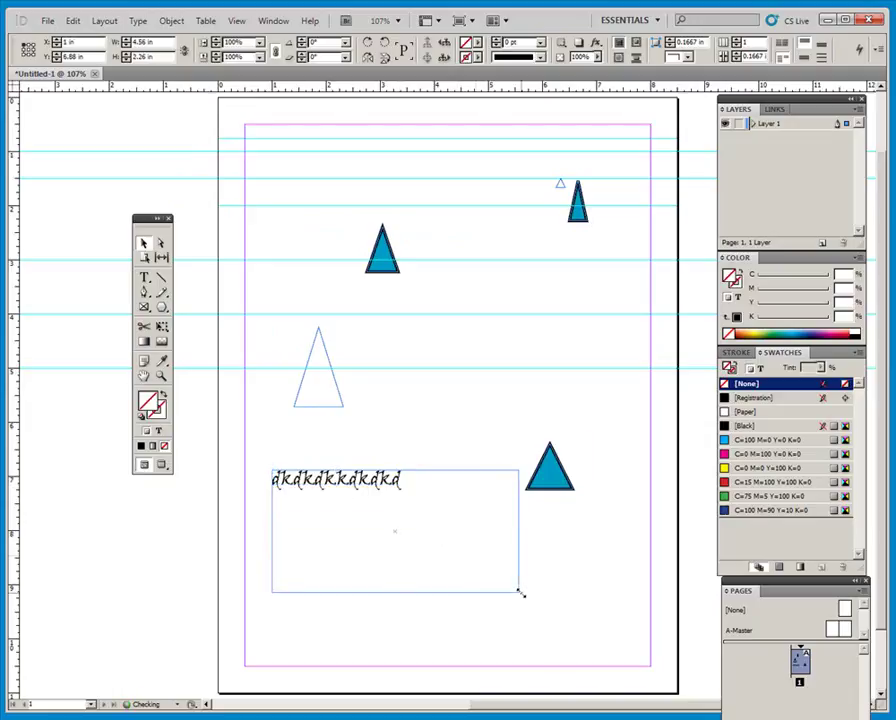
double_click(392, 486)
click(405, 483)
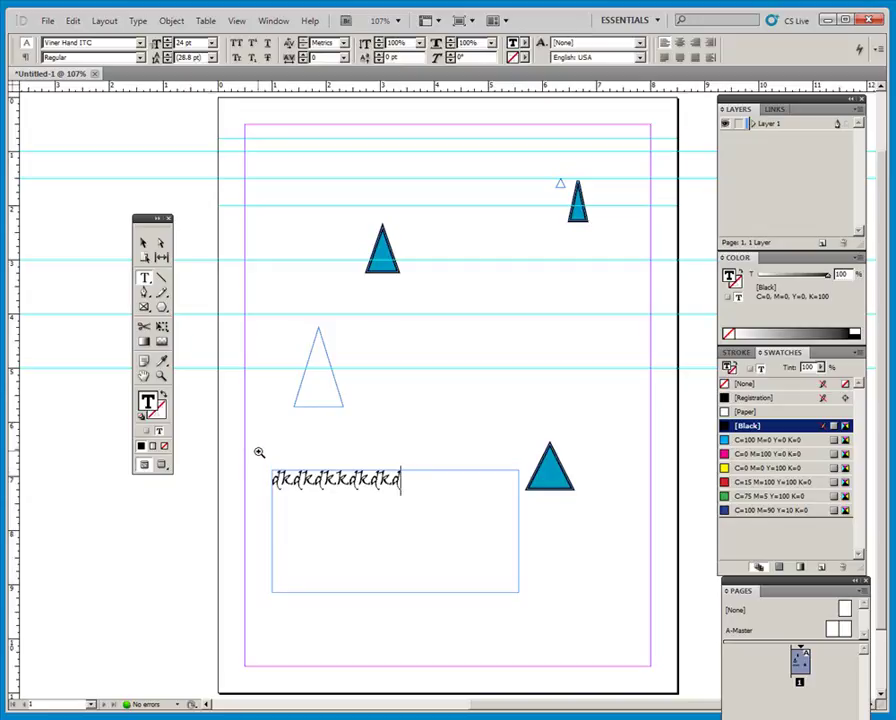
drag(259, 452, 558, 626)
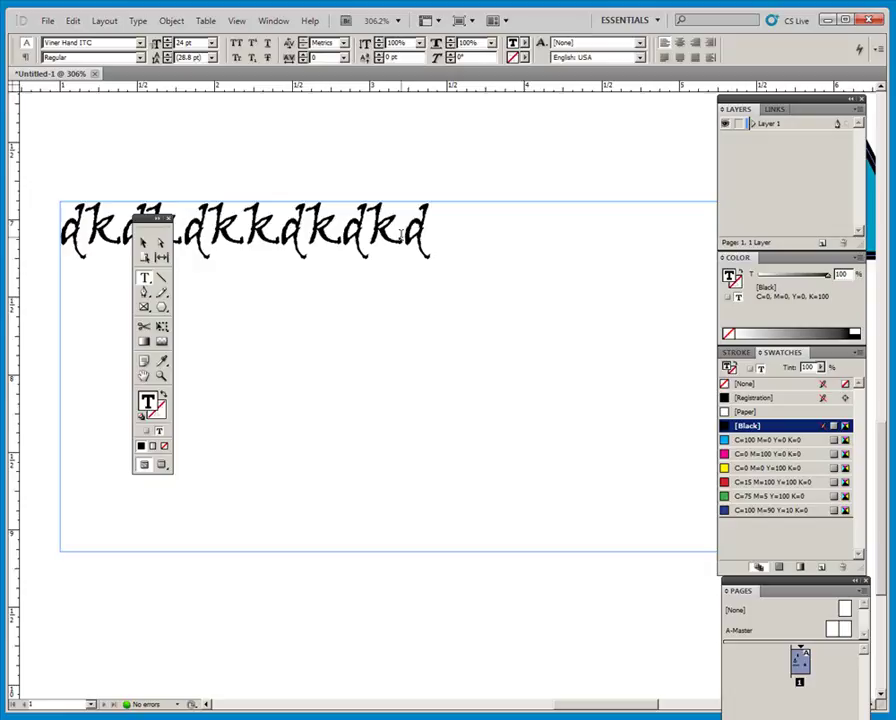
double_click(144, 376)
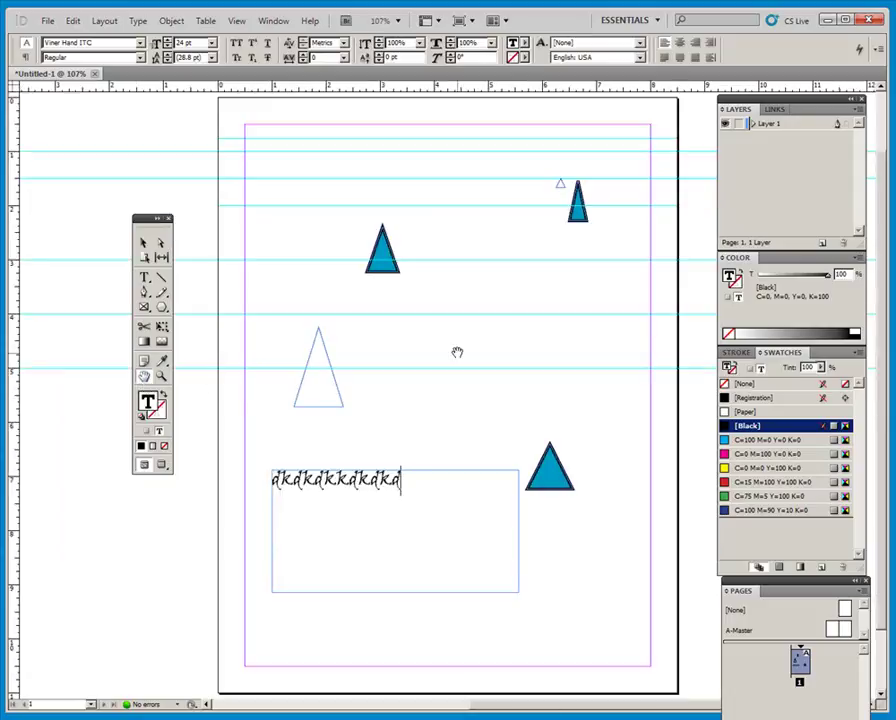
Move the topmost horizontal guide from 1 in up to 0.5 in.
click(143, 243)
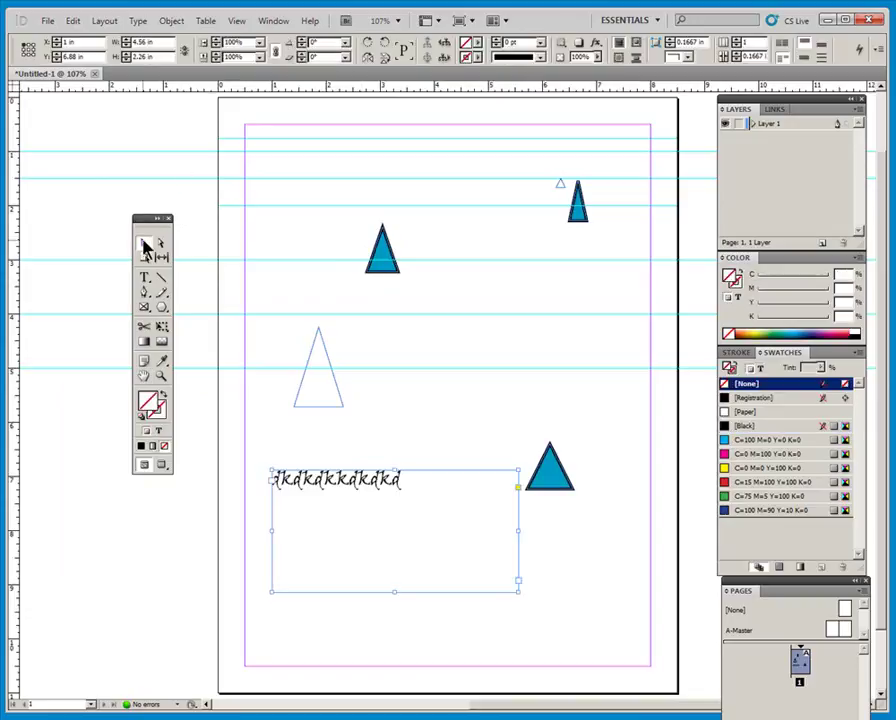
click(149, 150)
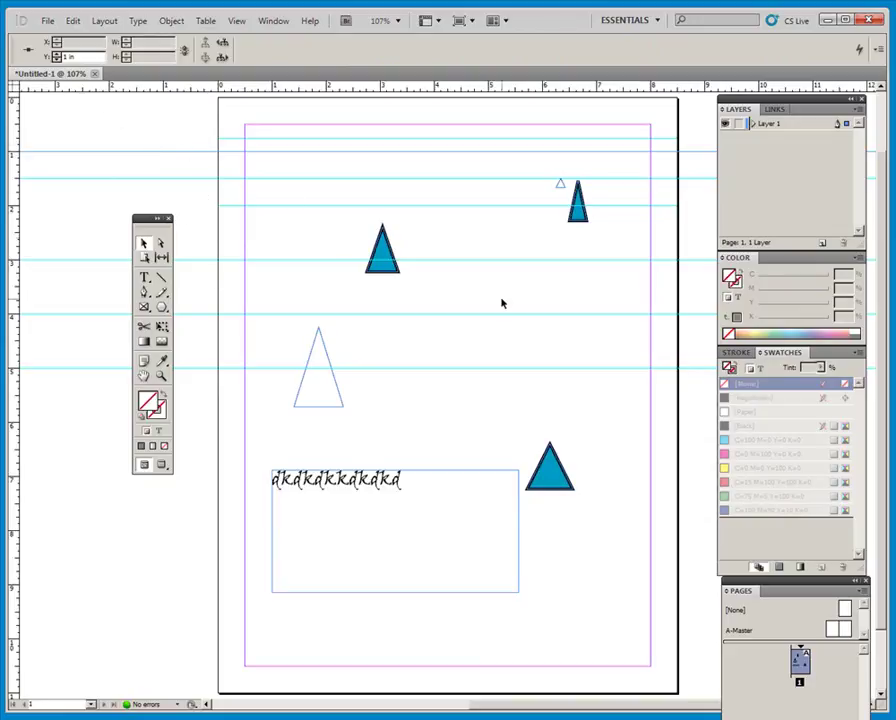
click(43, 60)
text(0.5)
key(Return)
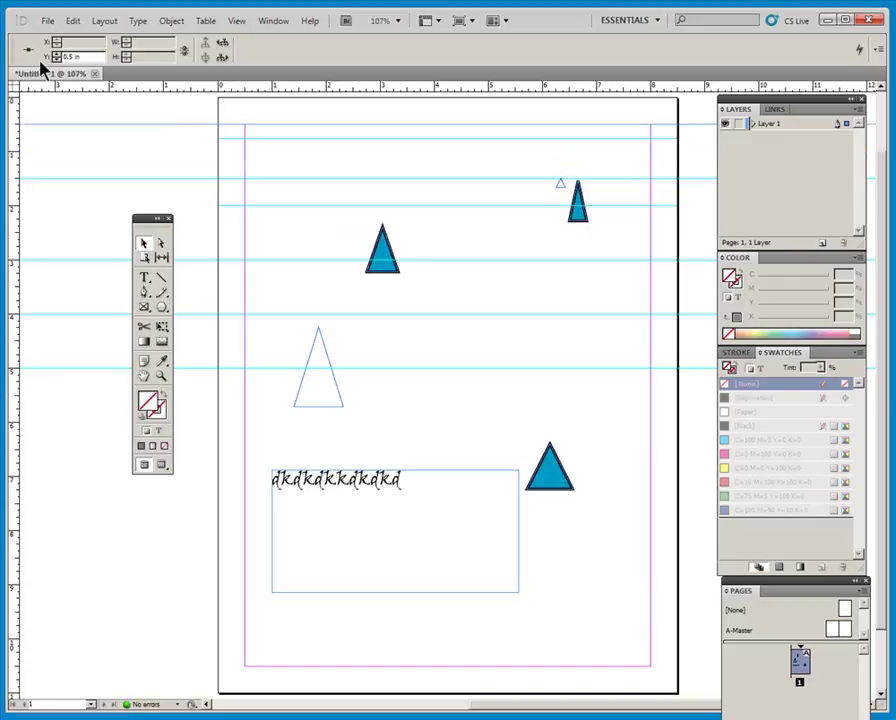
click(167, 152)
Look through the View > Grids & Guides options and close the menu without changes.
click(238, 26)
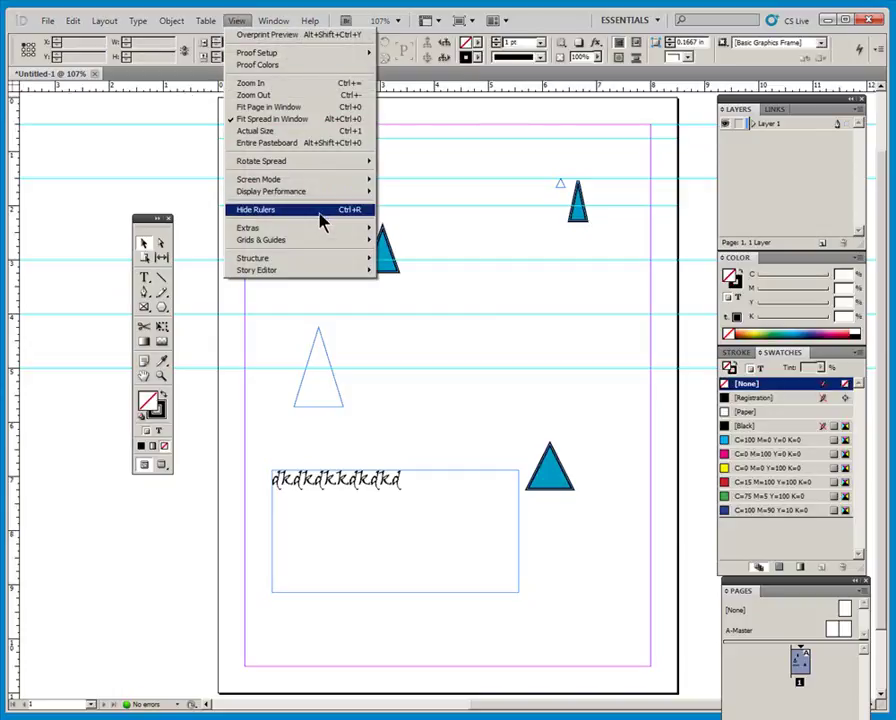
mouse_move(316, 246)
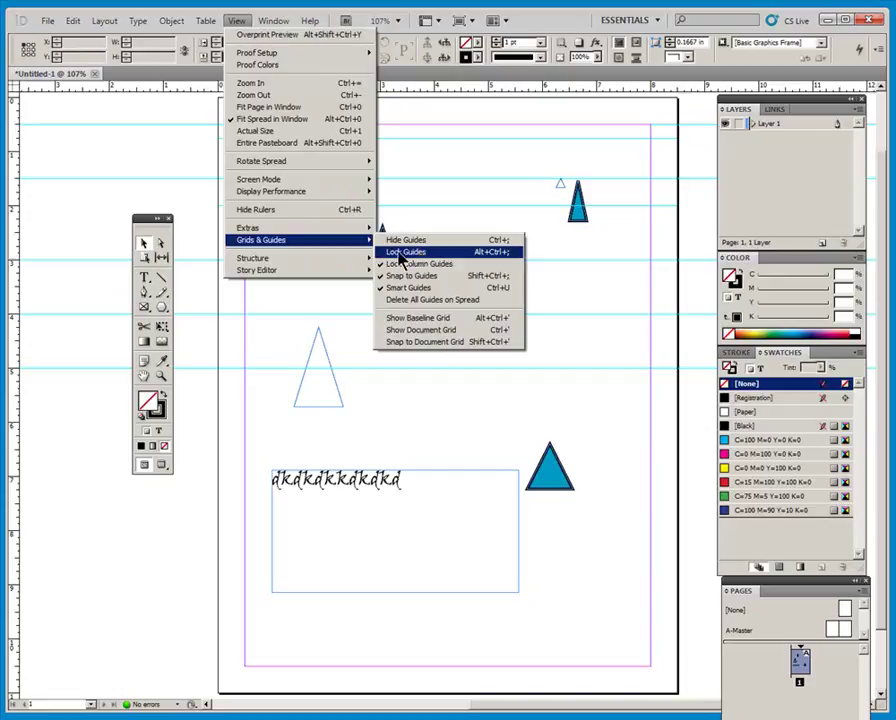
click(70, 211)
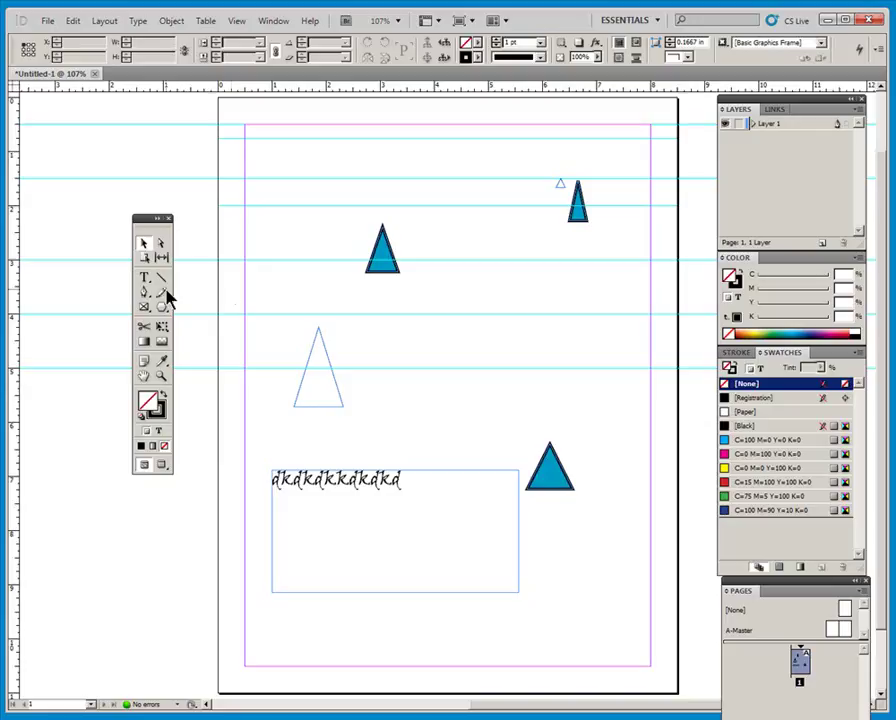
Zoom into the top-left corner and draw two stacked text frames snapped to the margin and guides.
click(161, 376)
drag(233, 163, 275, 243)
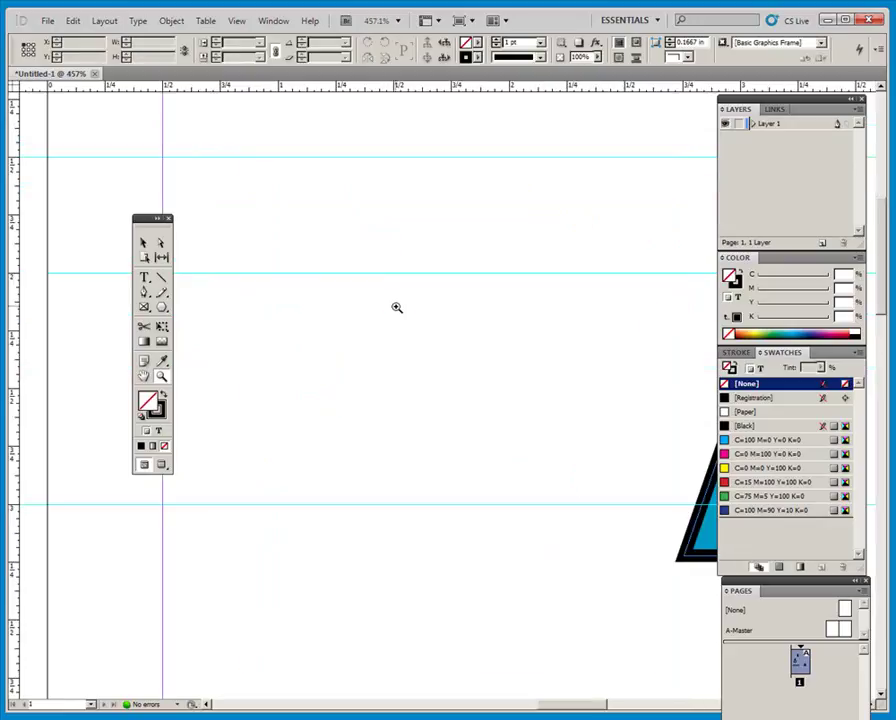
drag(148, 226, 91, 228)
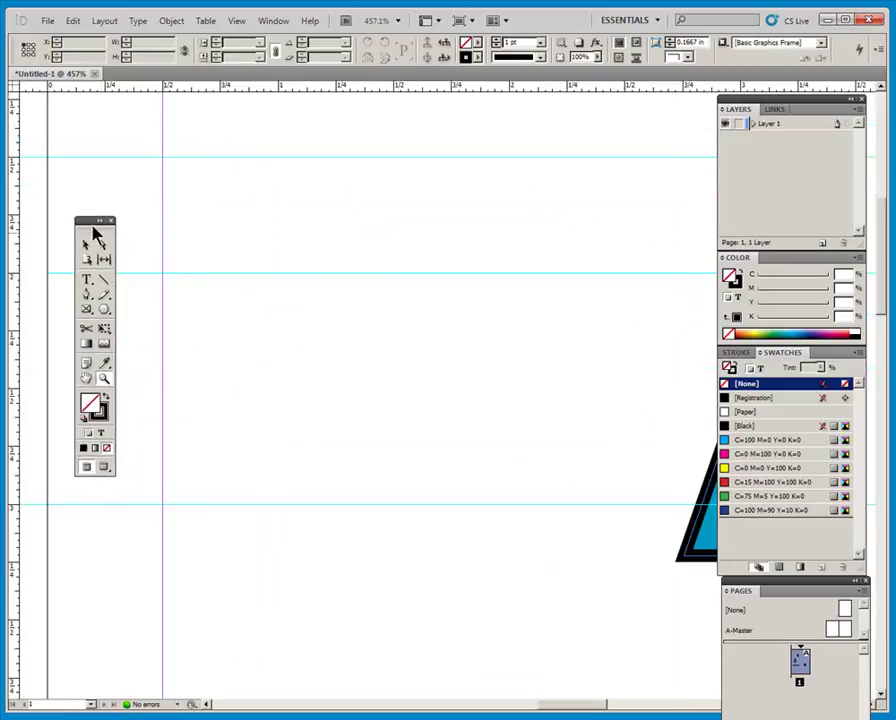
click(87, 281)
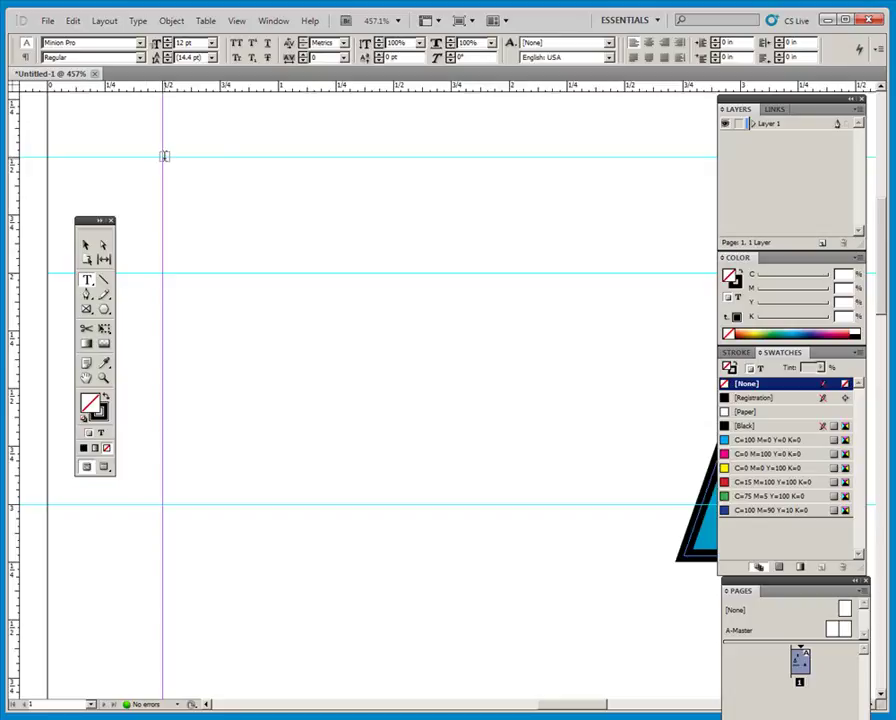
drag(165, 157, 314, 270)
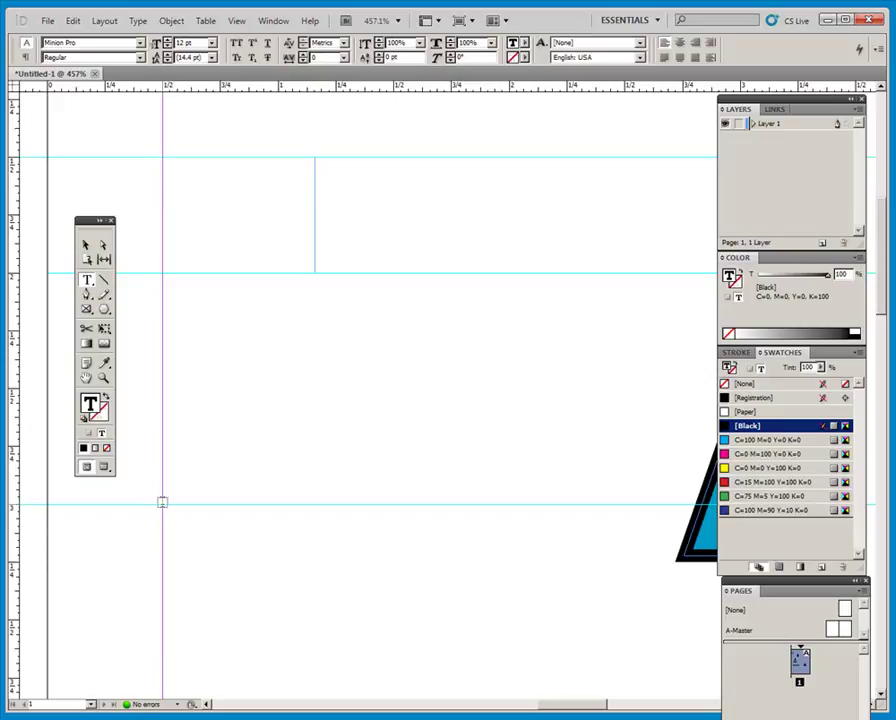
key(Escape)
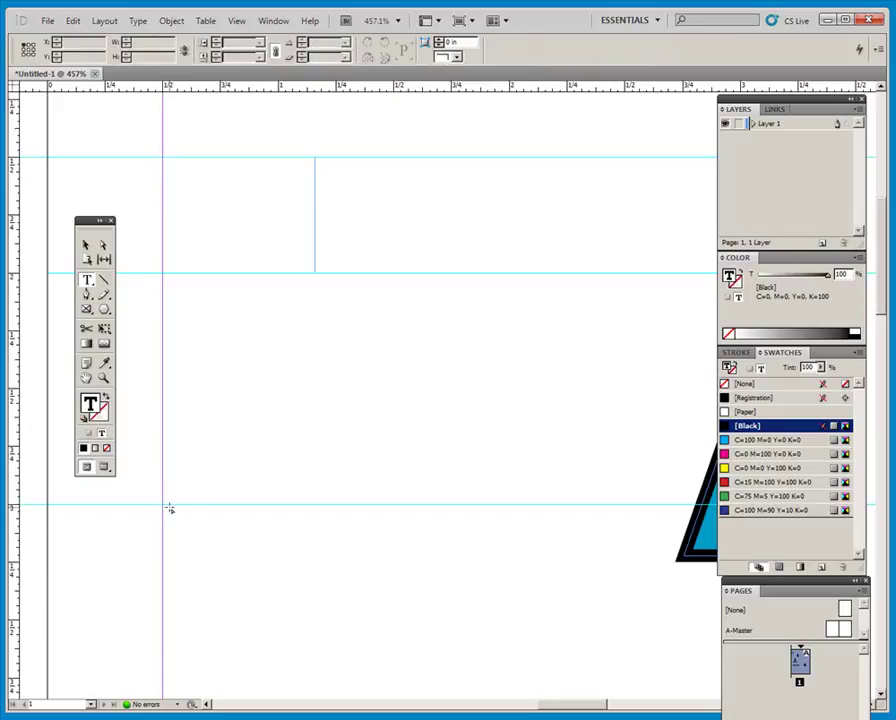
drag(170, 508, 413, 272)
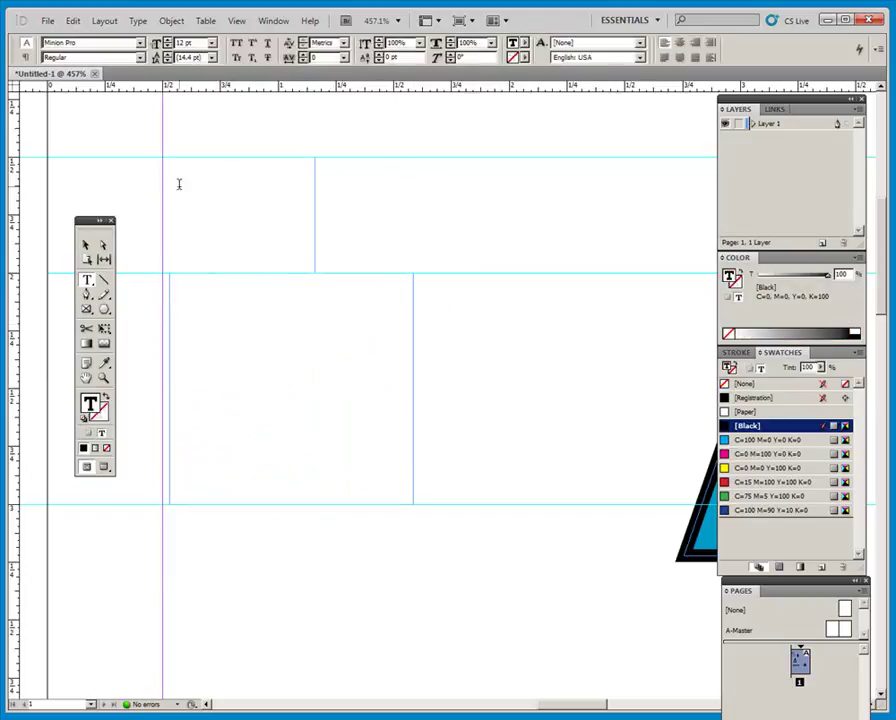
double_click(88, 378)
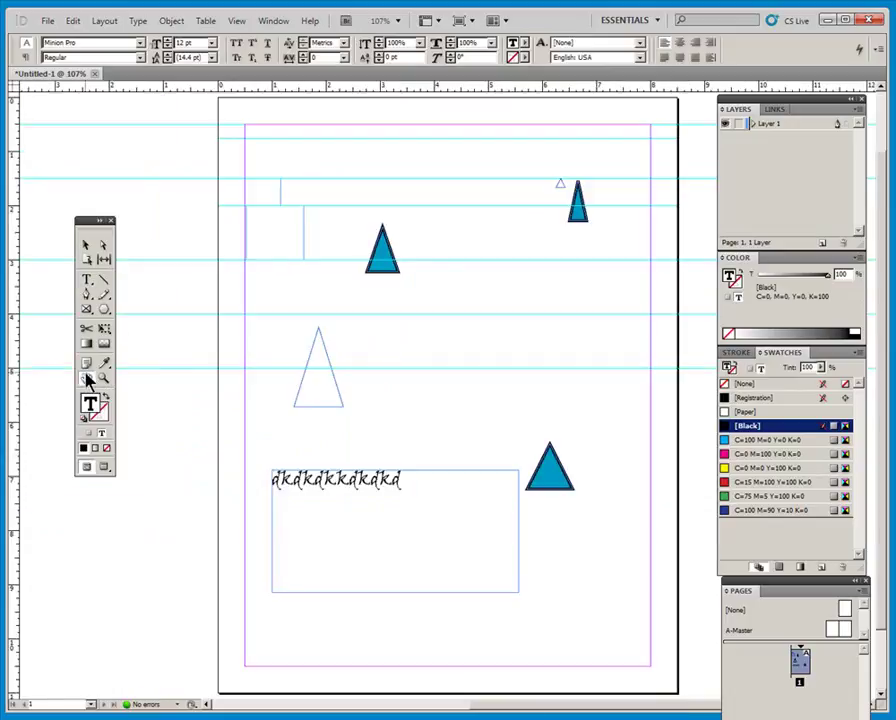
click(47, 20)
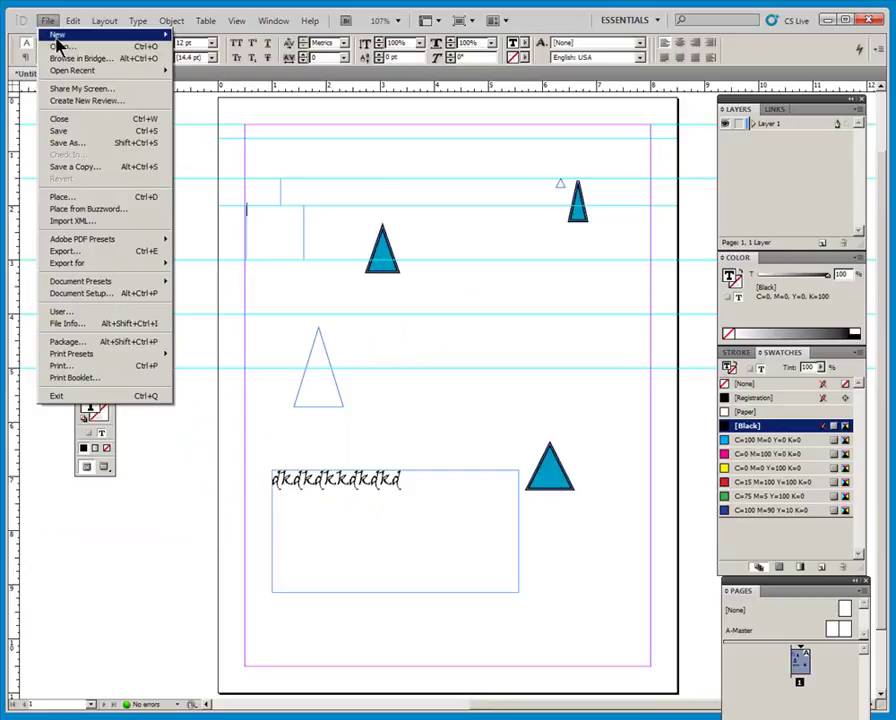
click(48, 30)
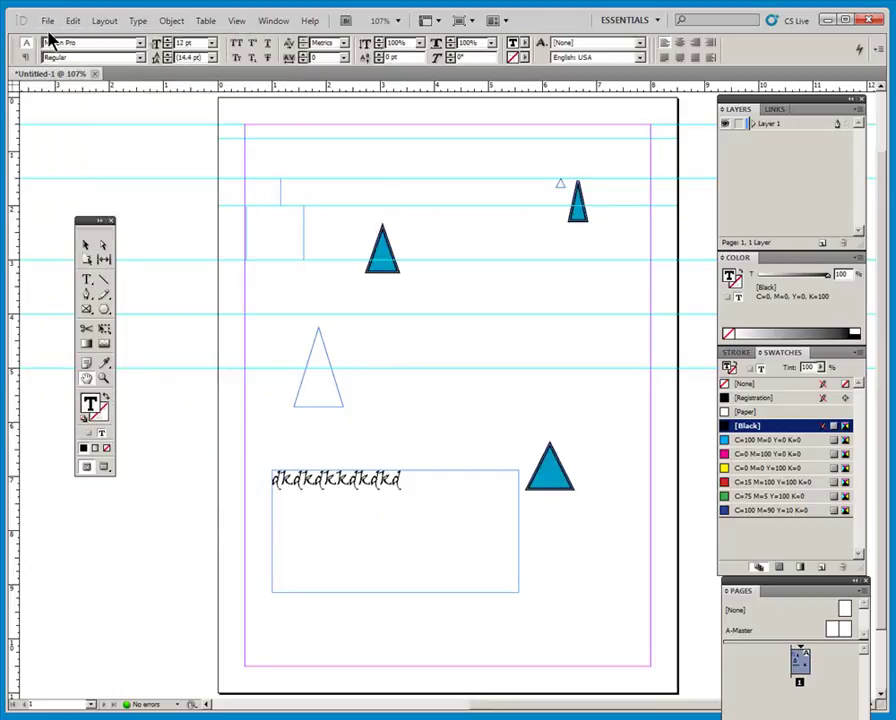
click(45, 22)
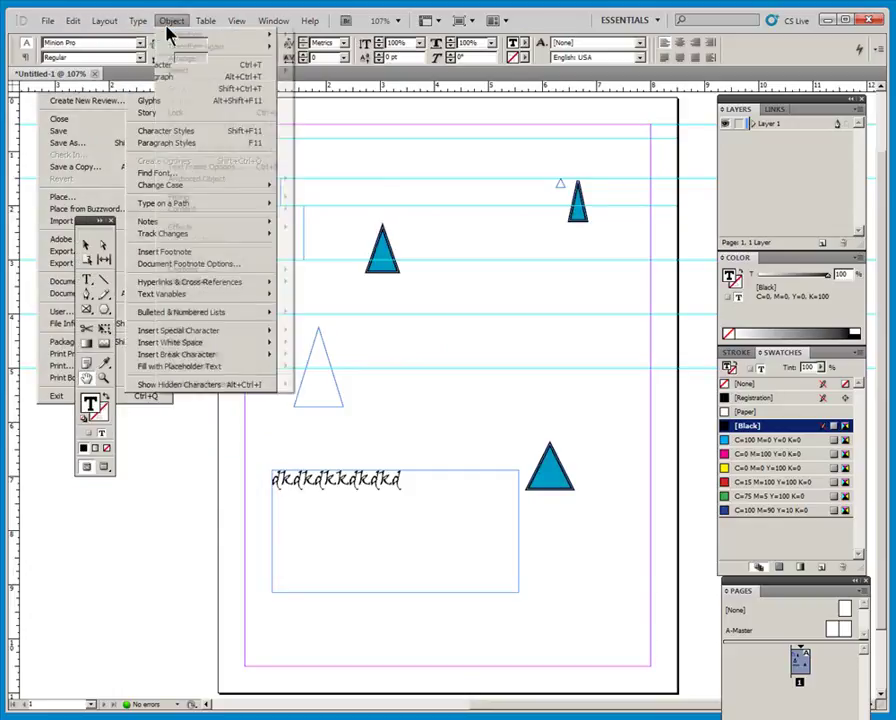
click(46, 21)
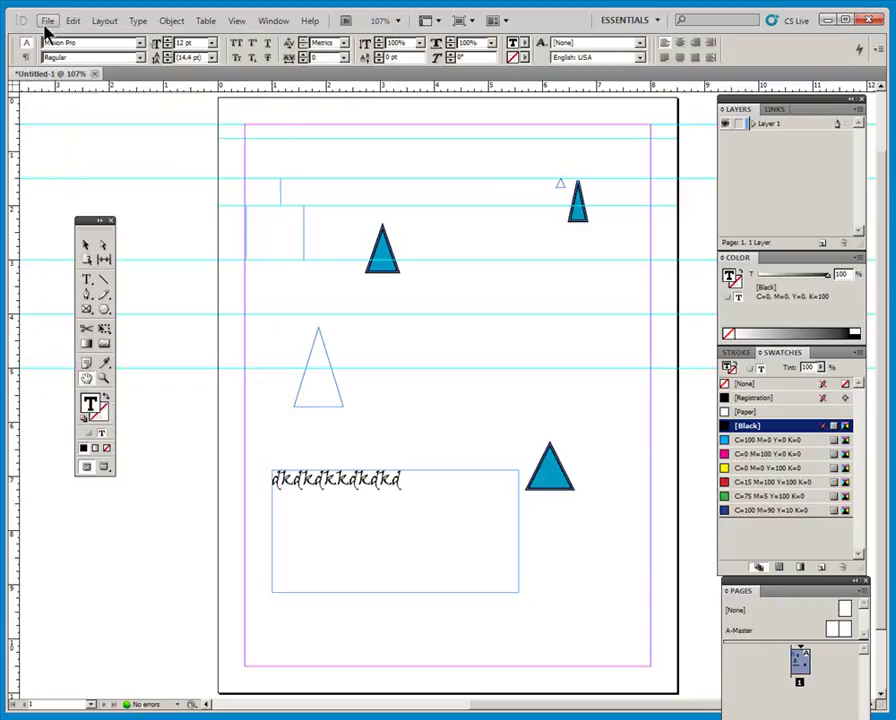
click(46, 22)
mouse_move(60, 34)
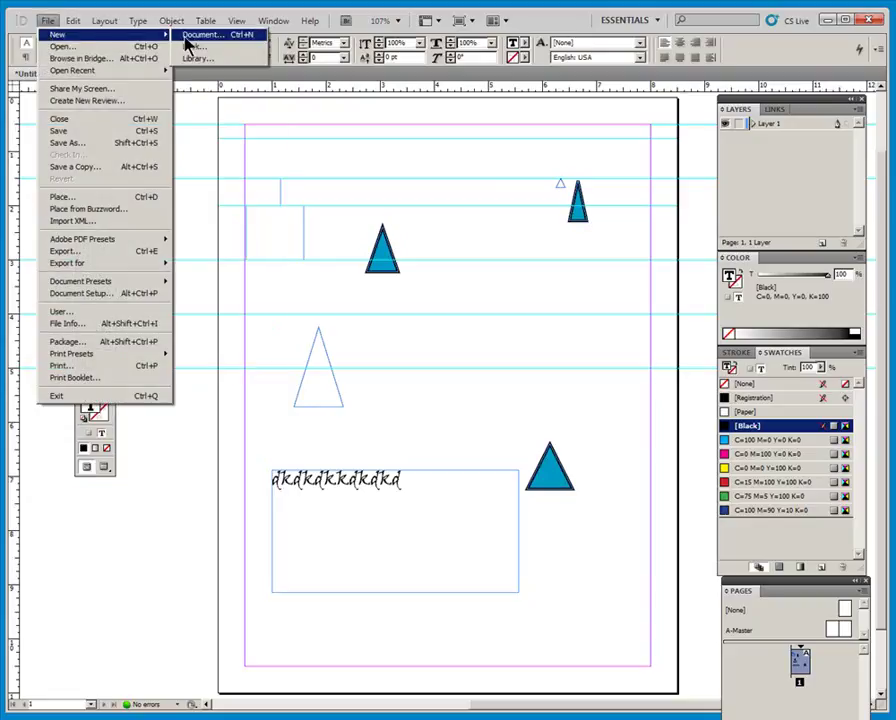
click(190, 35)
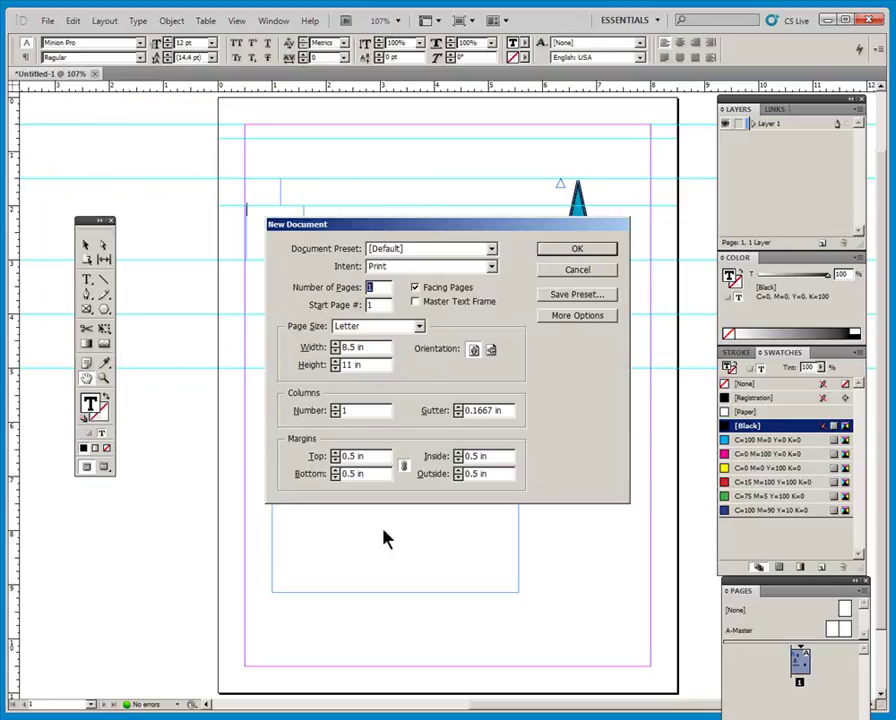
click(588, 271)
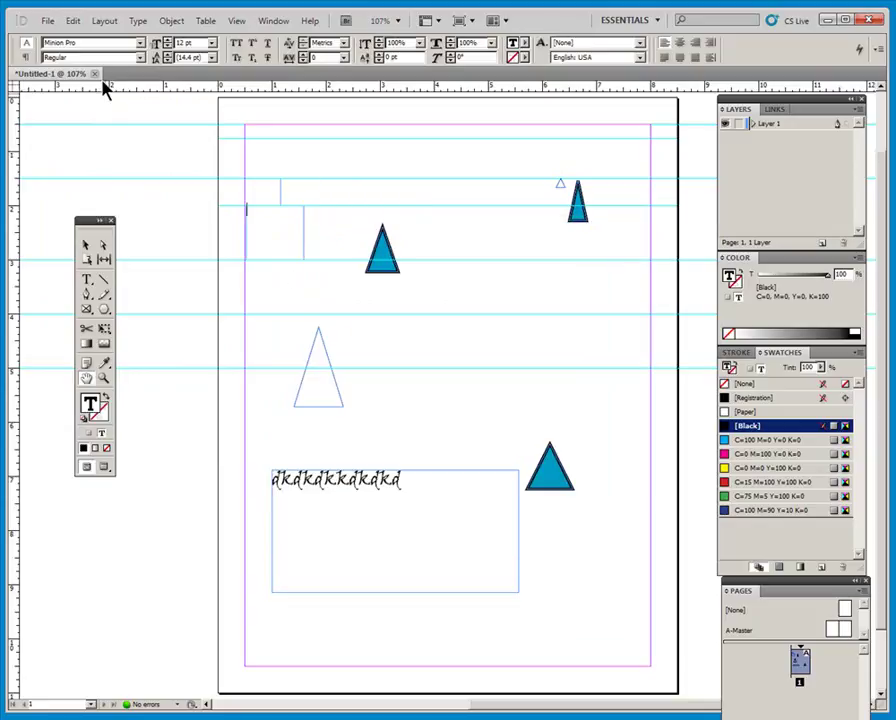
Open Layout > Margins and Columns to view the 0.5 in margins and single column.
click(106, 24)
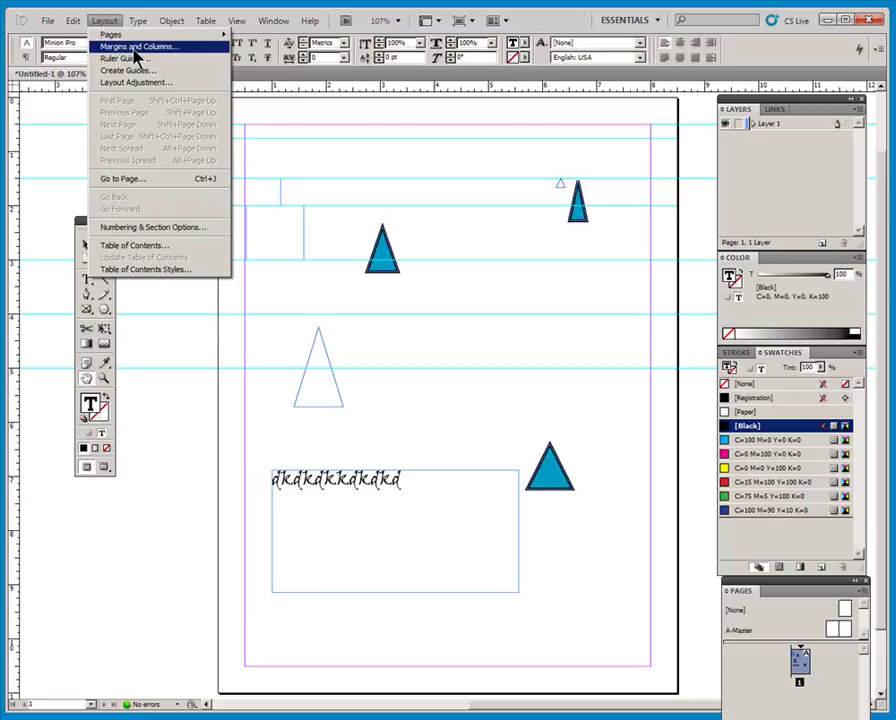
click(133, 48)
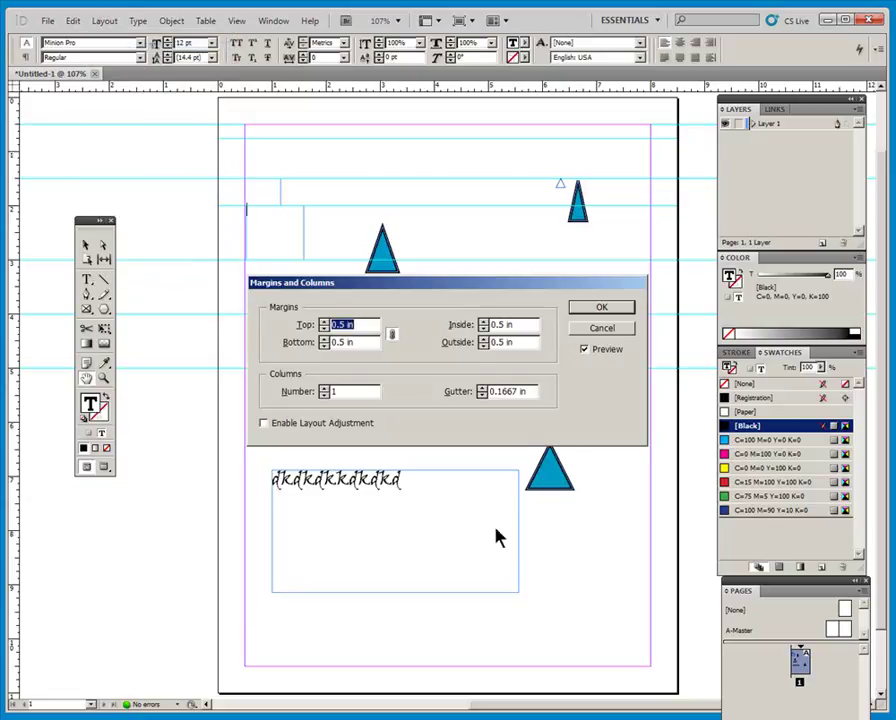